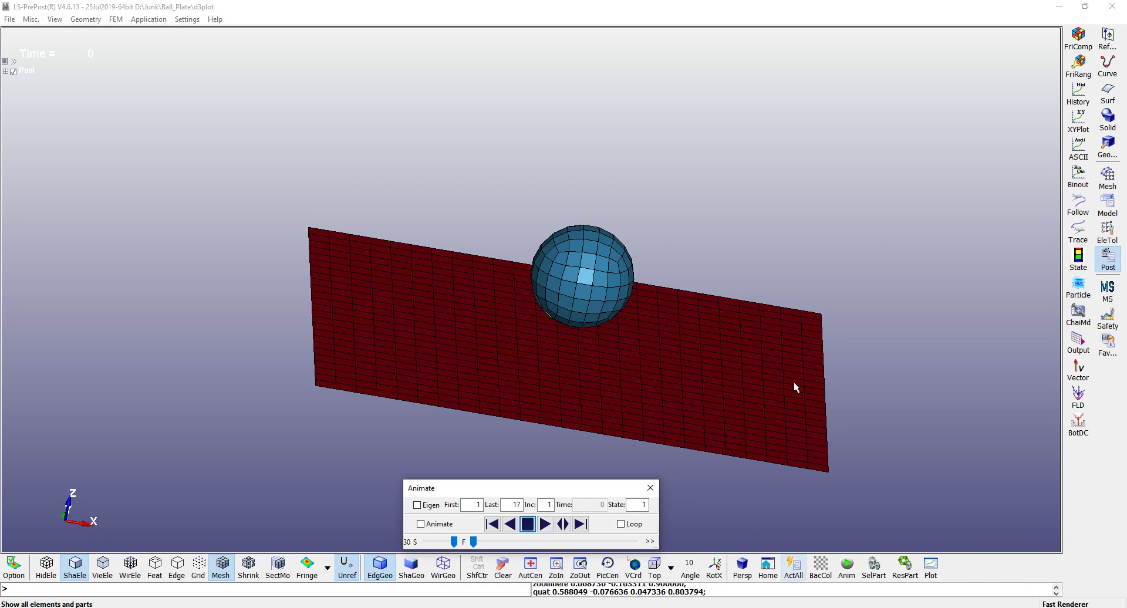
# - Play the ball and plate impact animation forward through all states, seen from the side of the plate
pyautogui.keyDown('shift'); pyautogui.moveTo(679, 258); pyautogui.dragTo(629, 234, button='middle'); pyautogui.keyUp('shift')
pyautogui.keyDown('shift'); pyautogui.scroll(-4, 635, 267); pyautogui.keyUp('shift')
pyautogui.keyDown('shift'); pyautogui.scroll(3, 637, 281); pyautogui.keyUp('shift')
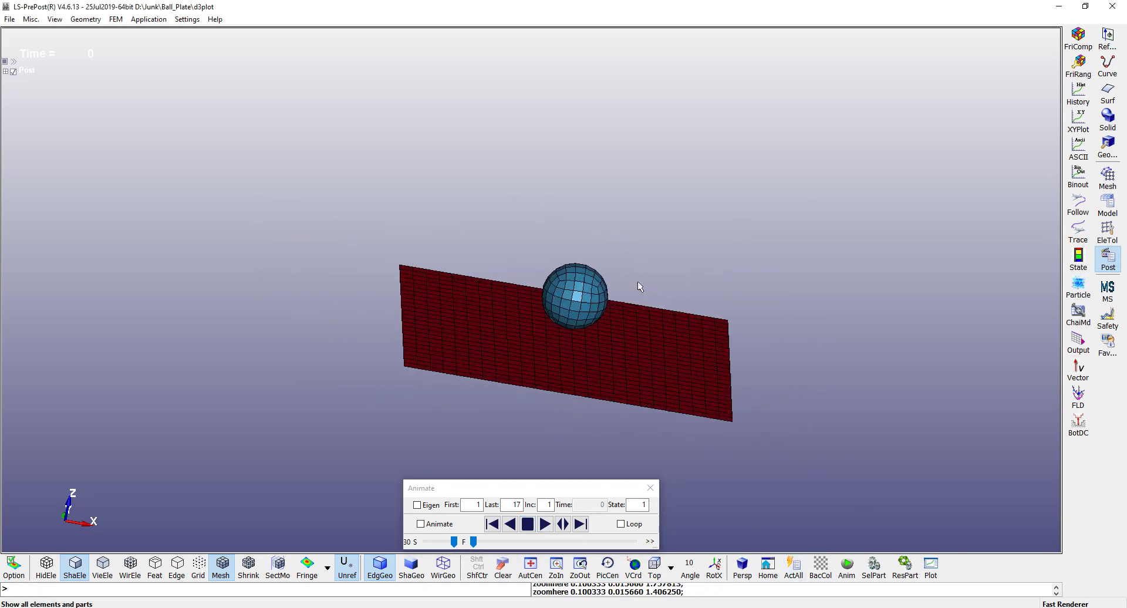
pyautogui.keyDown('shift'); pyautogui.moveTo(600, 302); pyautogui.dragTo(779, 440); pyautogui.keyUp('shift')
pyautogui.scroll(4, 628, 388)
pyautogui.keyDown('shift'); pyautogui.moveTo(656, 387); pyautogui.dragTo(675, 385, button='middle'); pyautogui.keyUp('shift')
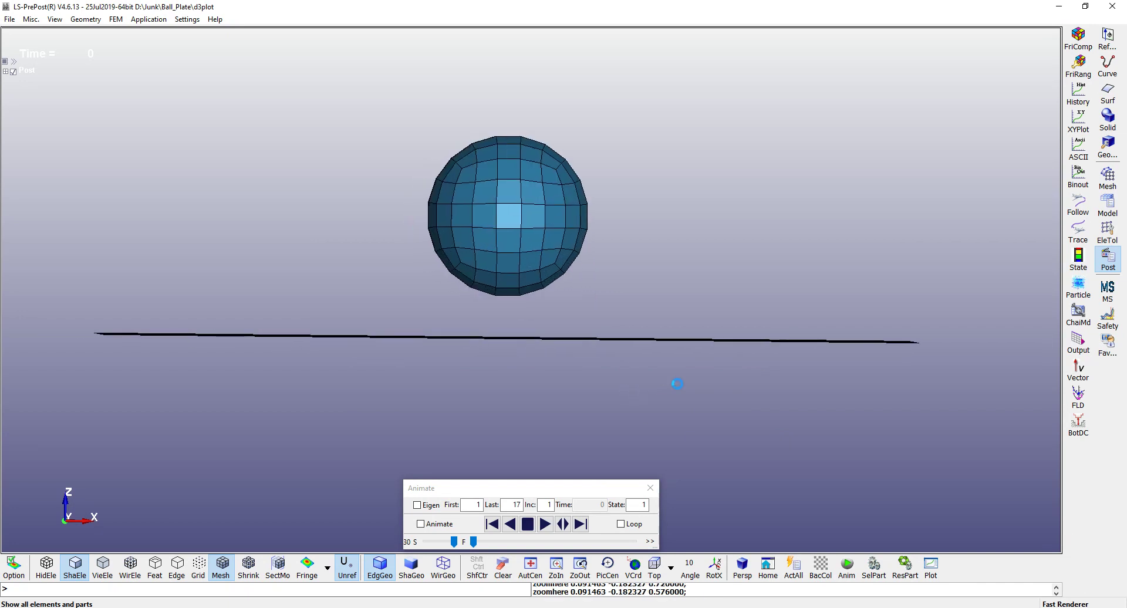
pyautogui.scroll(-8, 629, 423)
pyautogui.keyDown('shift'); pyautogui.moveTo(624, 435); pyautogui.dragTo(590, 359, button='middle'); pyautogui.keyUp('shift')
pyautogui.scroll(2, 625, 359)
pyautogui.scroll(-1, 639, 390)
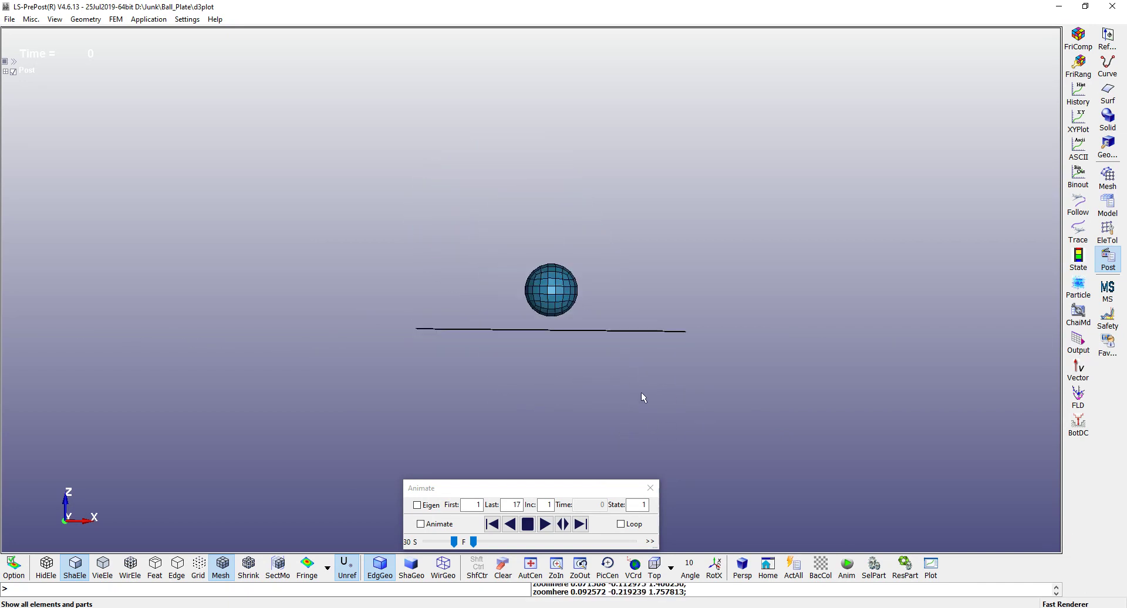
pyautogui.click(549, 527)
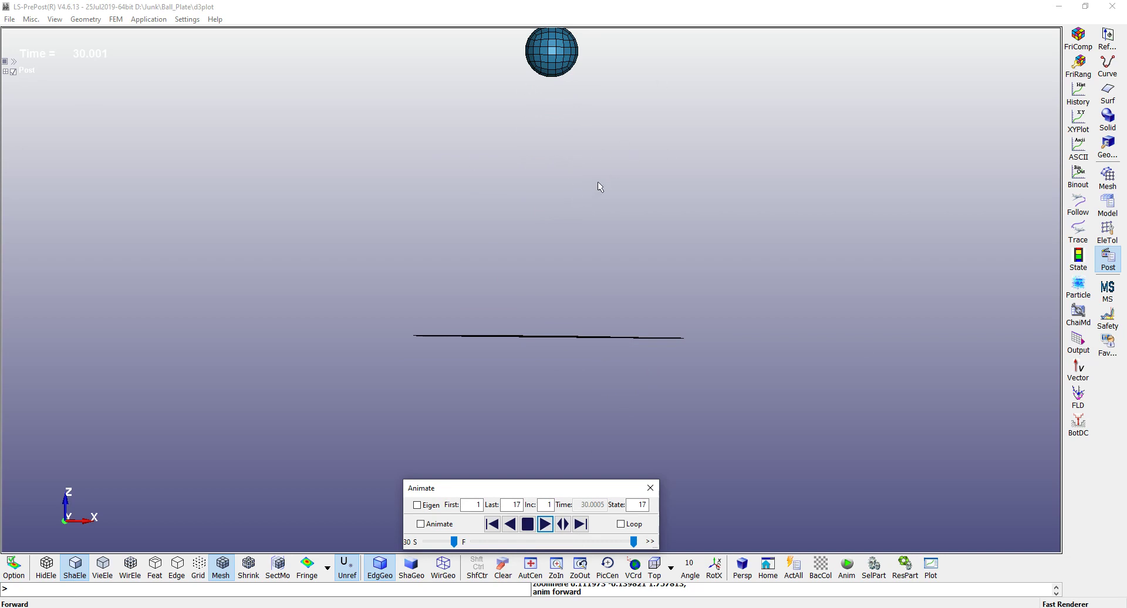
# - Examine the ball's rebound position relative to the plate at the final state from several angles and distances
pyautogui.keyDown('shift'); pyautogui.moveTo(600, 187); pyautogui.dragTo(623, 252); pyautogui.keyUp('shift')
pyautogui.keyDown('shift'); pyautogui.moveTo(581, 161); pyautogui.dragTo(499, 119); pyautogui.keyUp('shift')
pyautogui.scroll(-2, 653, 271)
pyautogui.scroll(2, 603, 231)
pyautogui.keyDown('shift'); pyautogui.moveTo(621, 236); pyautogui.dragTo(599, 232, button='middle'); pyautogui.keyUp('shift')
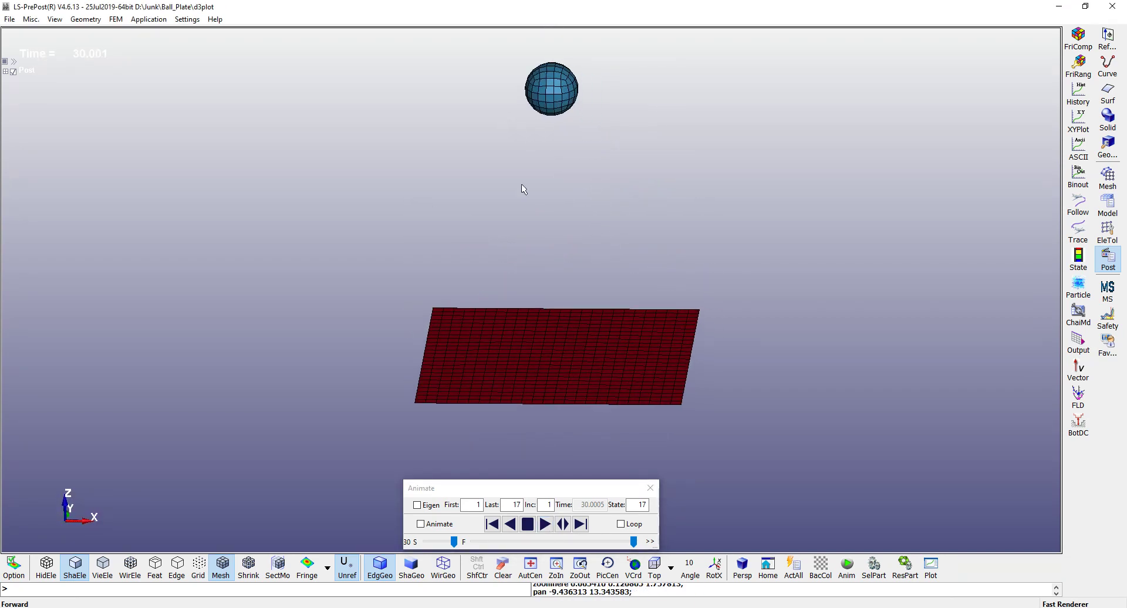
pyautogui.moveTo(523, 188); pyautogui.dragTo(552, 116)
pyautogui.moveTo(627, 207); pyautogui.dragTo(545, 395)
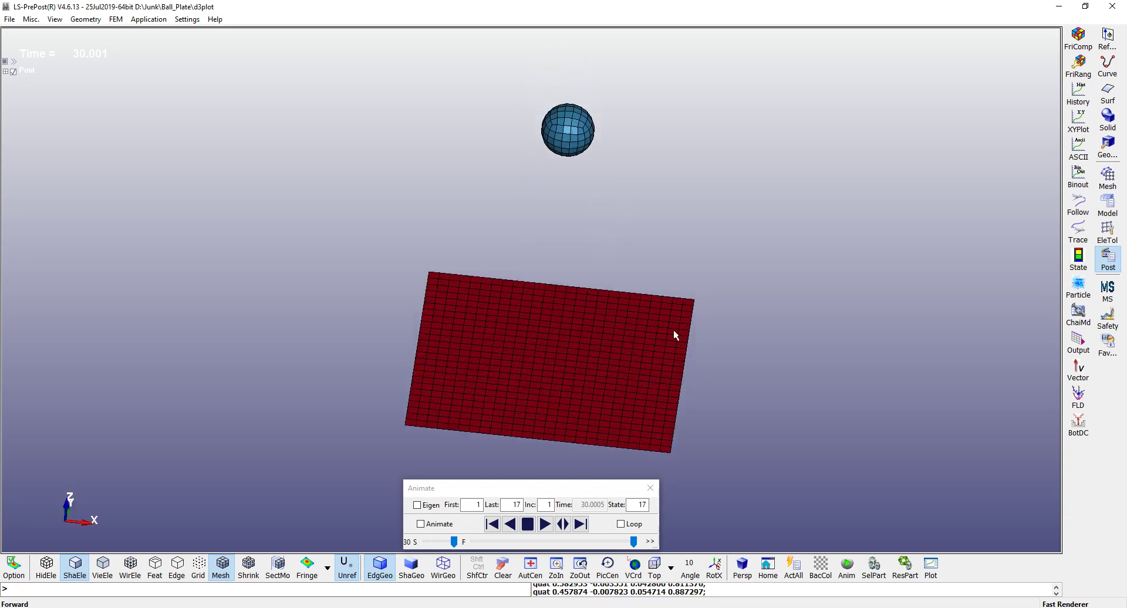
pyautogui.scroll(-4, 544, 259)
pyautogui.keyDown('shift'); pyautogui.moveTo(544, 259); pyautogui.dragTo(570, 226); pyautogui.keyUp('shift')
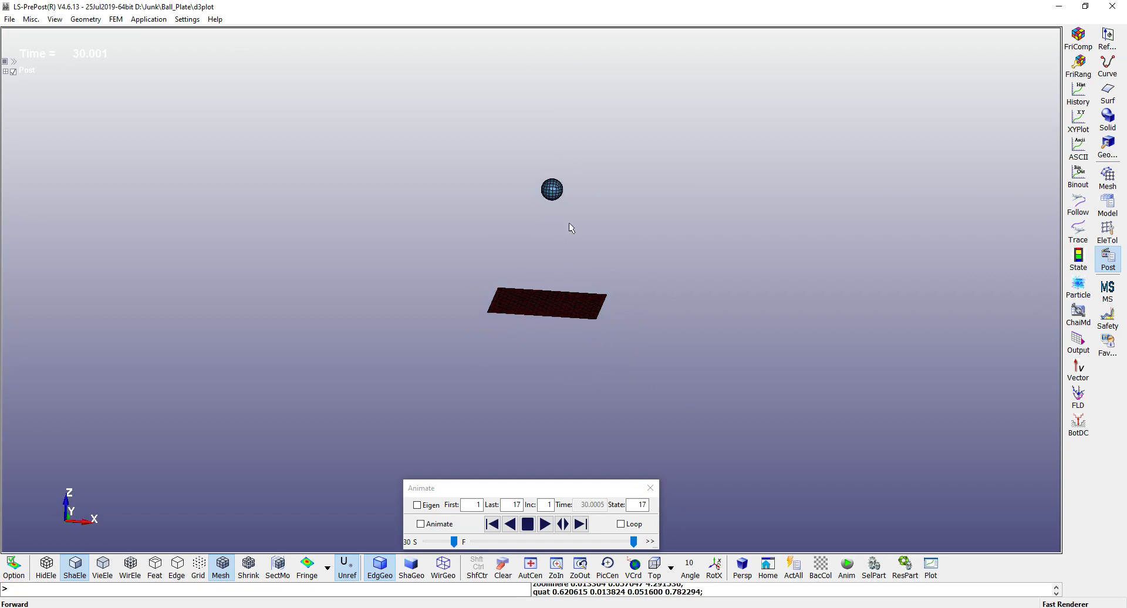
pyautogui.scroll(3, 569, 226)
pyautogui.keyDown('shift'); pyautogui.moveTo(563, 323); pyautogui.dragTo(578, 298, button='middle'); pyautogui.keyUp('shift')
pyautogui.moveTo(551, 263); pyautogui.dragTo(555, 322)
pyautogui.scroll(2, 555, 322)
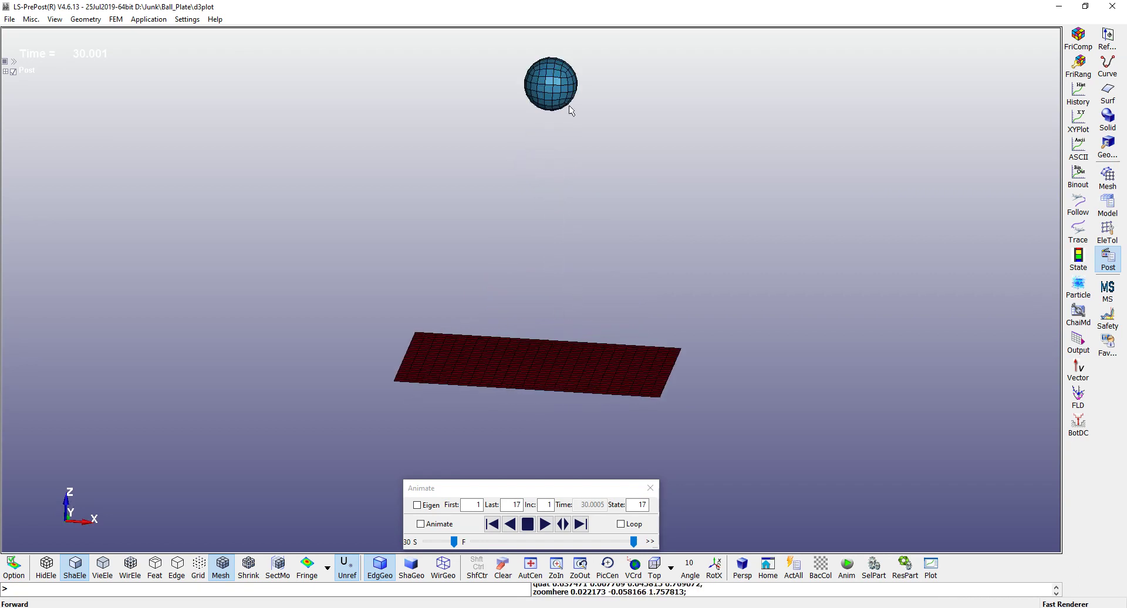
pyautogui.moveTo(574, 207); pyautogui.dragTo(590, 157)
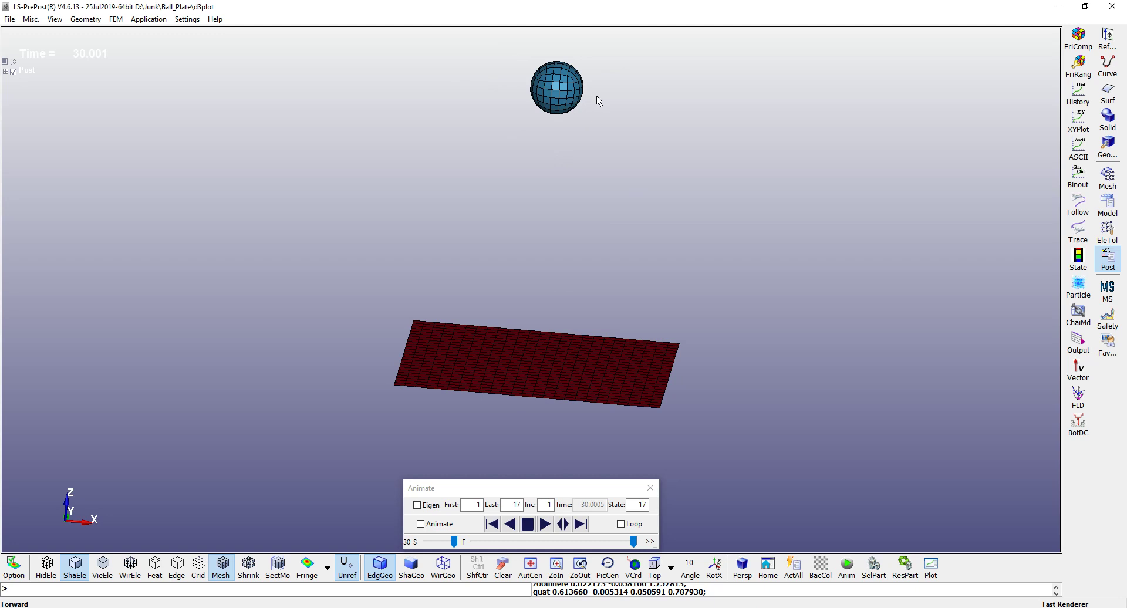
pyautogui.moveTo(591, 145); pyautogui.dragTo(567, 119)
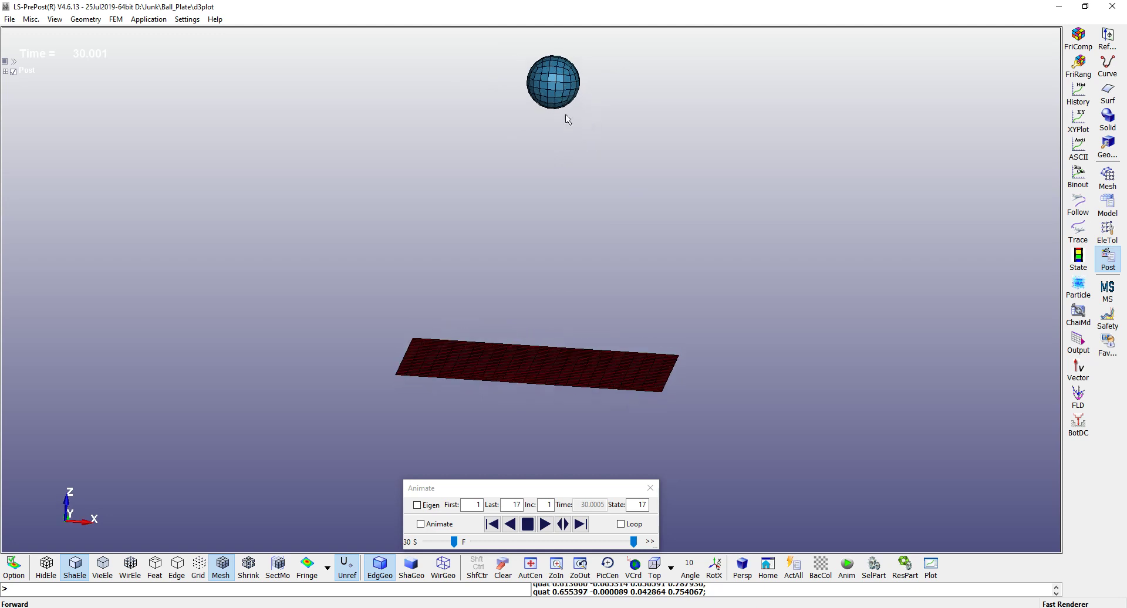
pyautogui.keyDown('shift'); pyautogui.moveTo(565, 198); pyautogui.dragTo(563, 176); pyautogui.keyUp('shift')
pyautogui.scroll(-4, 612, 271)
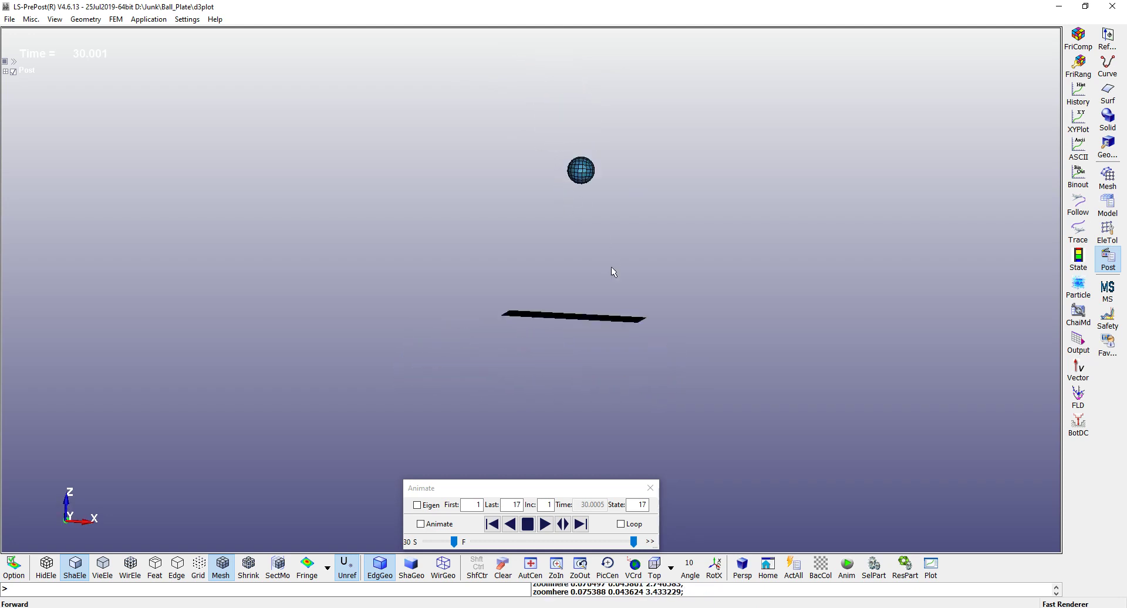
pyautogui.scroll(4, 611, 271)
pyautogui.keyDown('shift'); pyautogui.moveTo(630, 194); pyautogui.dragTo(643, 160); pyautogui.keyUp('shift')
pyautogui.scroll(-4, 629, 247)
pyautogui.scroll(3, 609, 259)
pyautogui.keyDown('shift'); pyautogui.moveTo(653, 261); pyautogui.dragTo(669, 251); pyautogui.keyUp('shift')
pyautogui.keyDown('shift'); pyautogui.moveTo(669, 251); pyautogui.dragTo(667, 263, button='middle'); pyautogui.keyUp('shift')
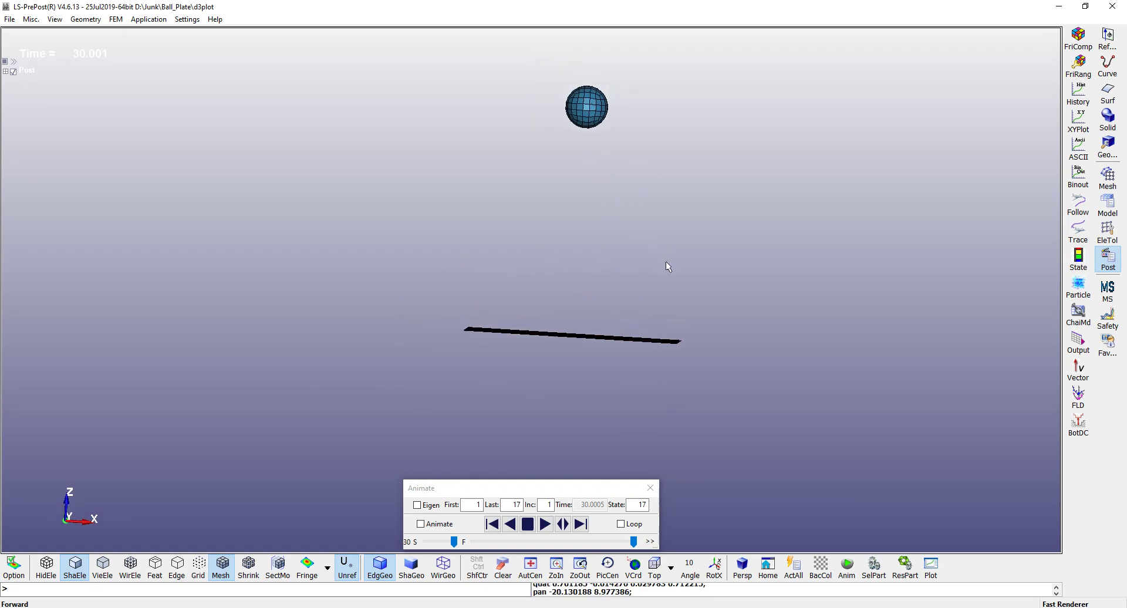
pyautogui.scroll(1, 667, 264)
pyautogui.scroll(-3, 667, 263)
pyautogui.scroll(2, 679, 225)
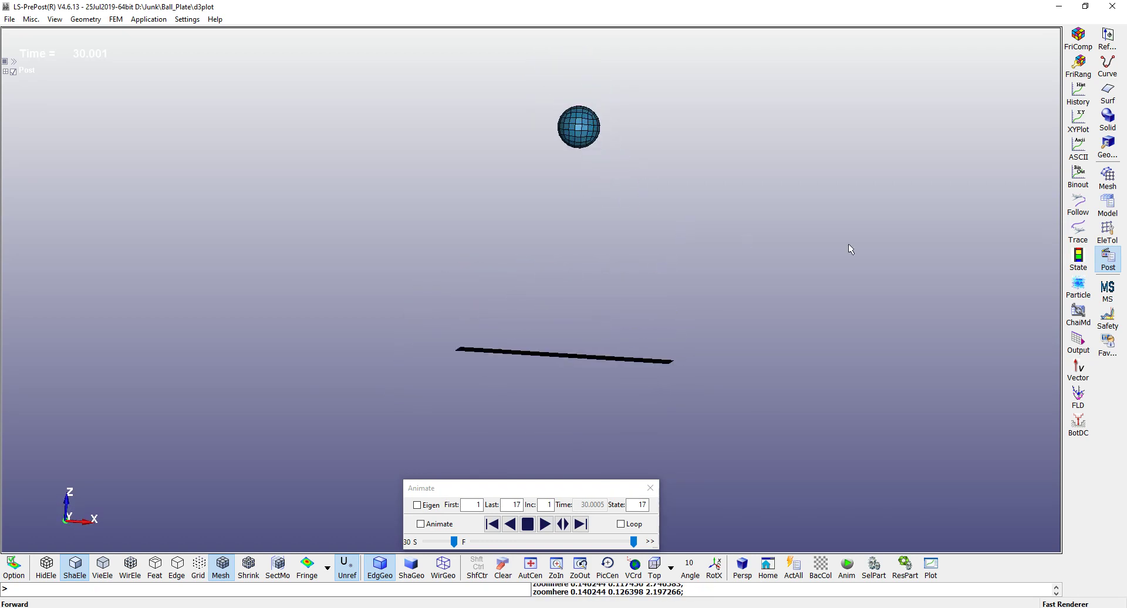
# - Plot the nodal Resultant Displacement history of node 805 on the ball's front face, and close the plot after viewing it
pyautogui.click(1082, 92)
pyautogui.moveTo(861, 92); pyautogui.dragTo(912, 41)
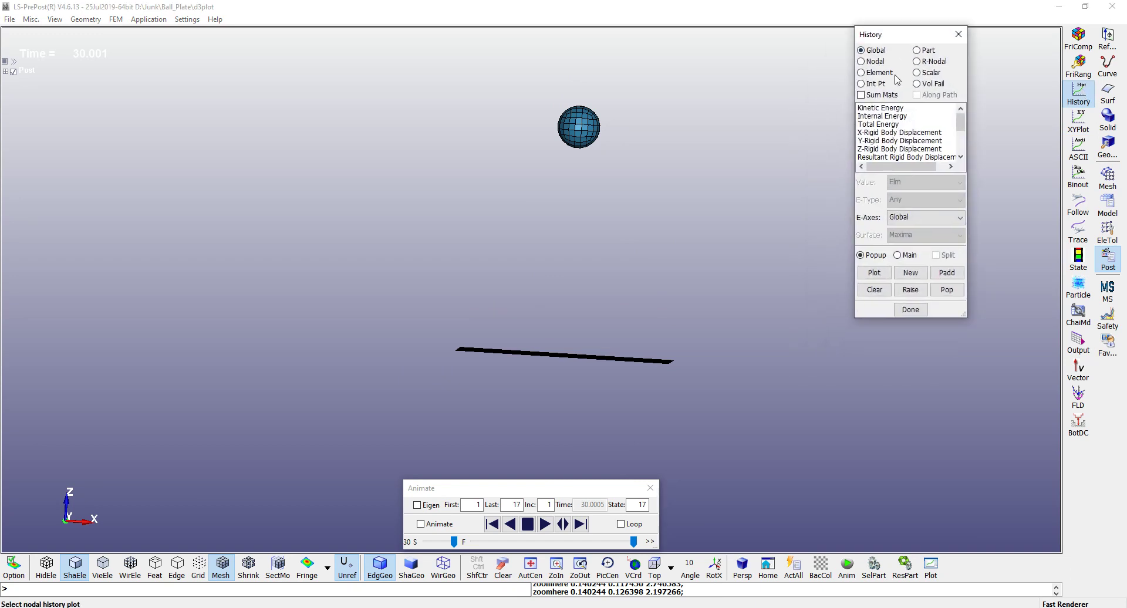
pyautogui.click(868, 64)
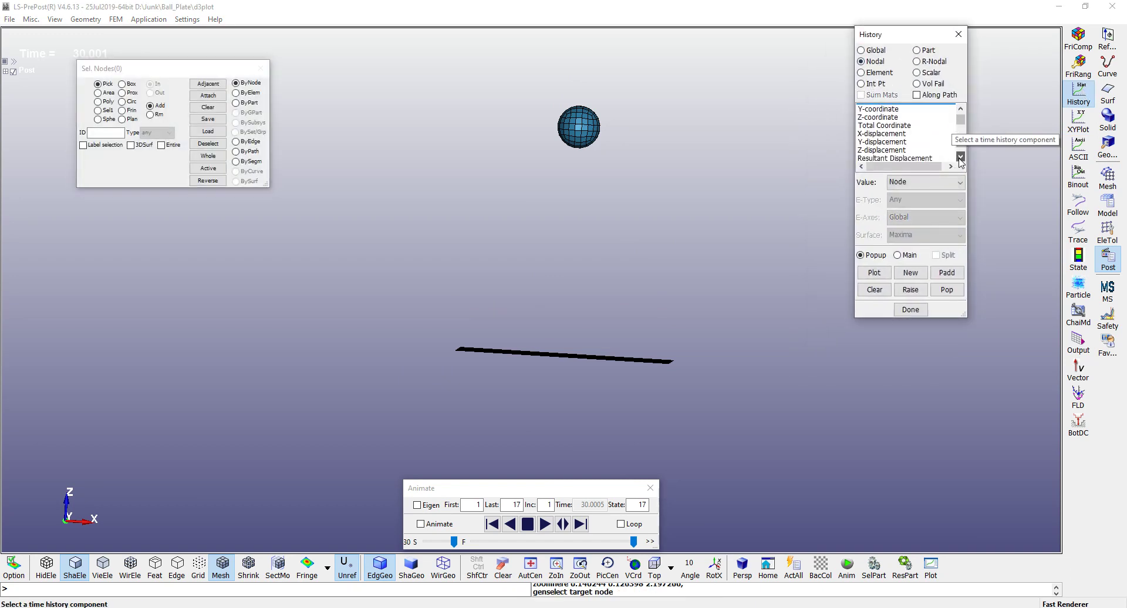
pyautogui.moveTo(960, 119); pyautogui.dragTo(959, 122)
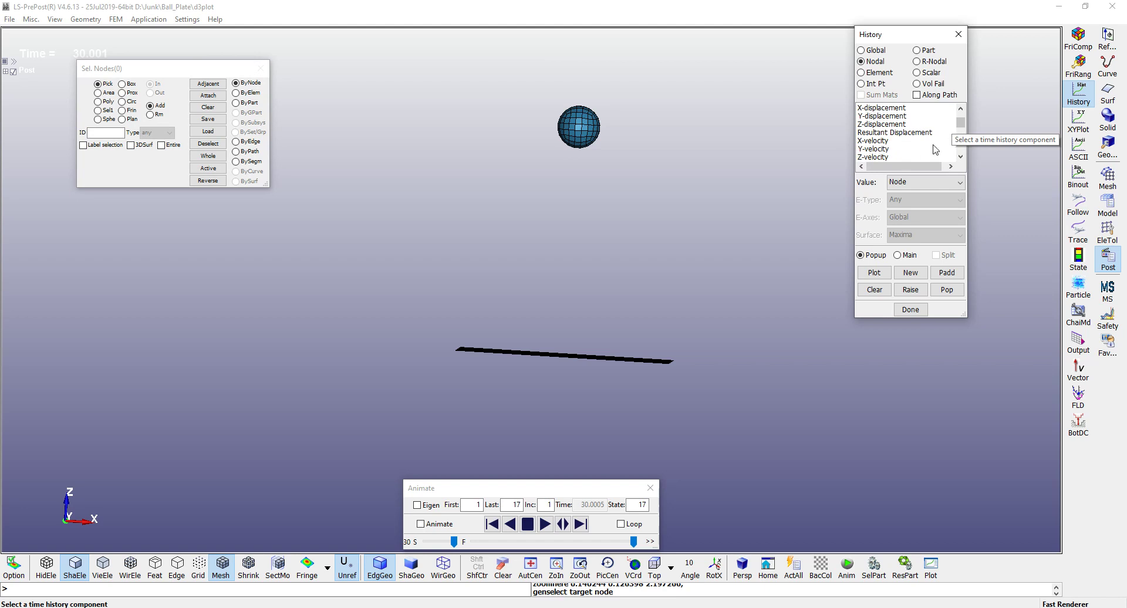
pyautogui.click(912, 132)
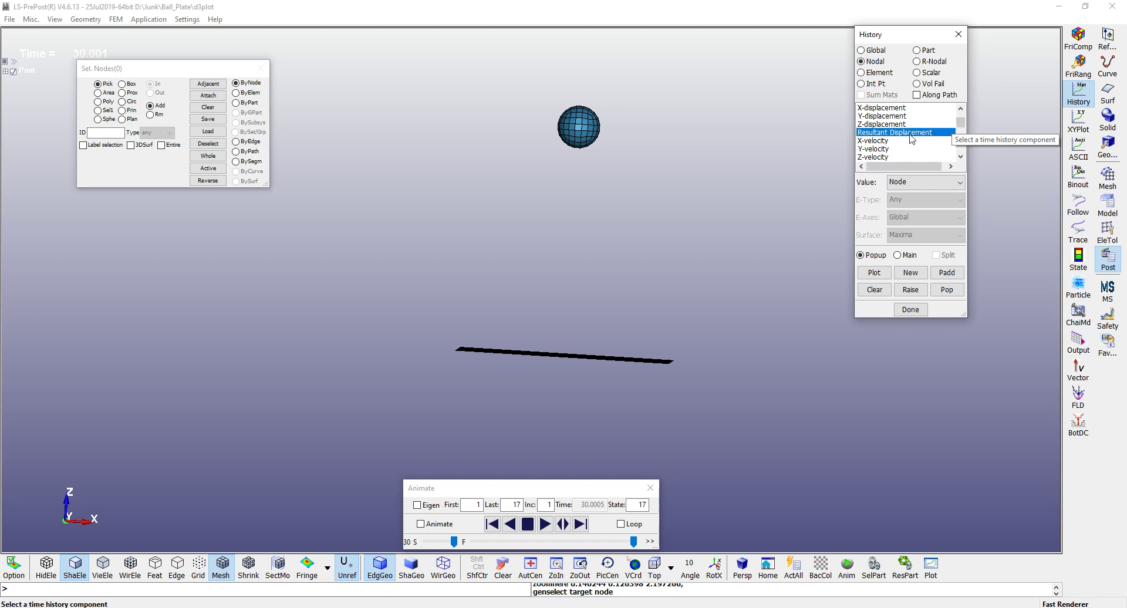
pyautogui.click(582, 132)
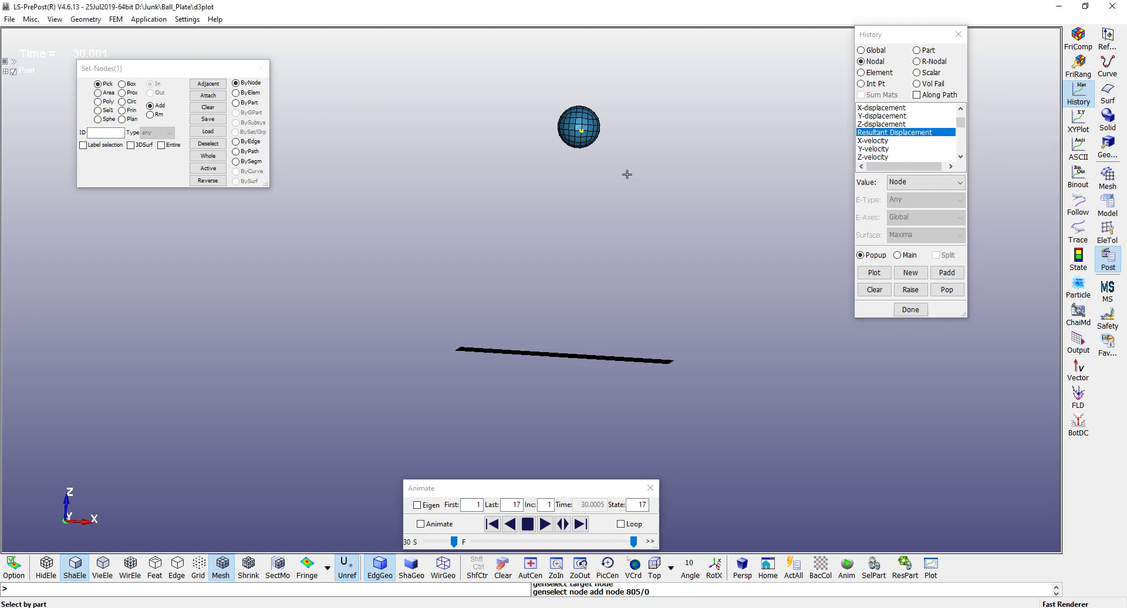
pyautogui.click(874, 273)
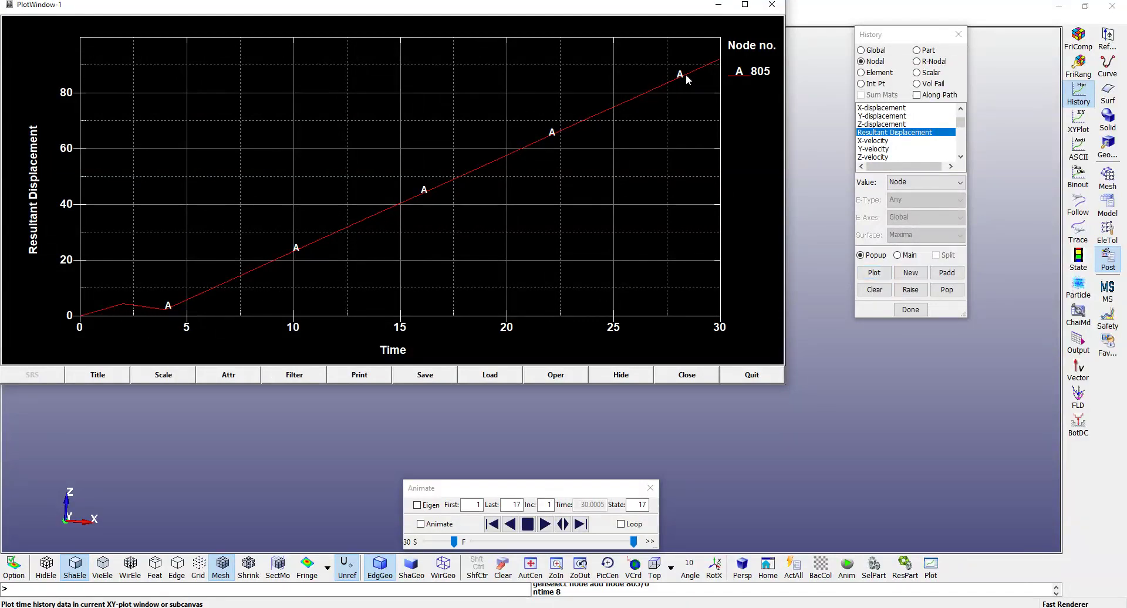
pyautogui.click(772, 5)
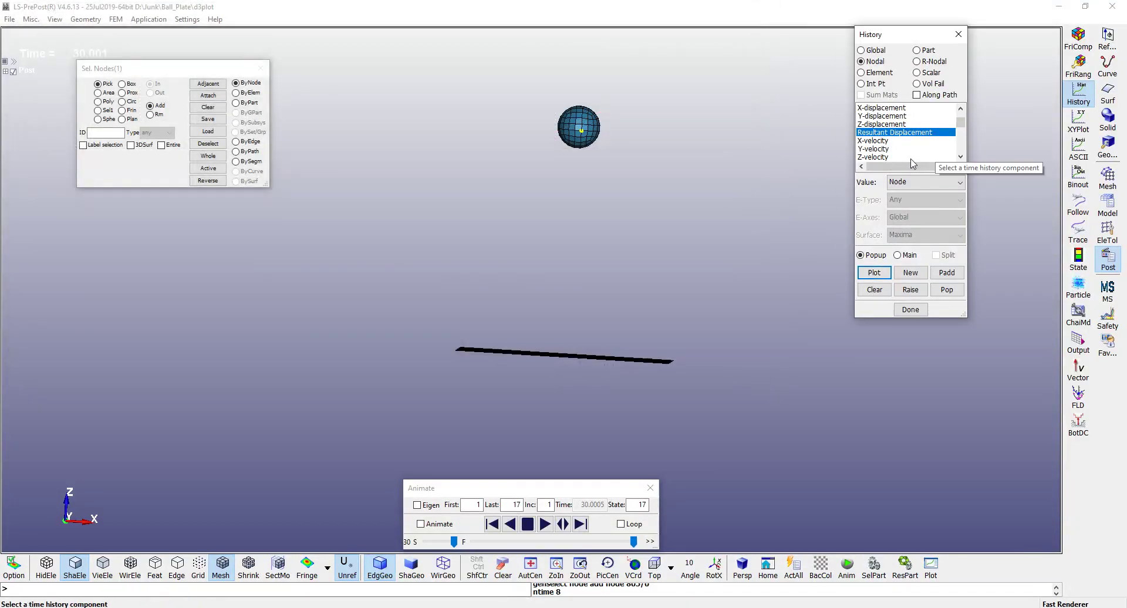
# - Plot the Z-velocity history of the same ball node and close the plot after viewing it
pyautogui.click(874, 157)
pyautogui.click(875, 274)
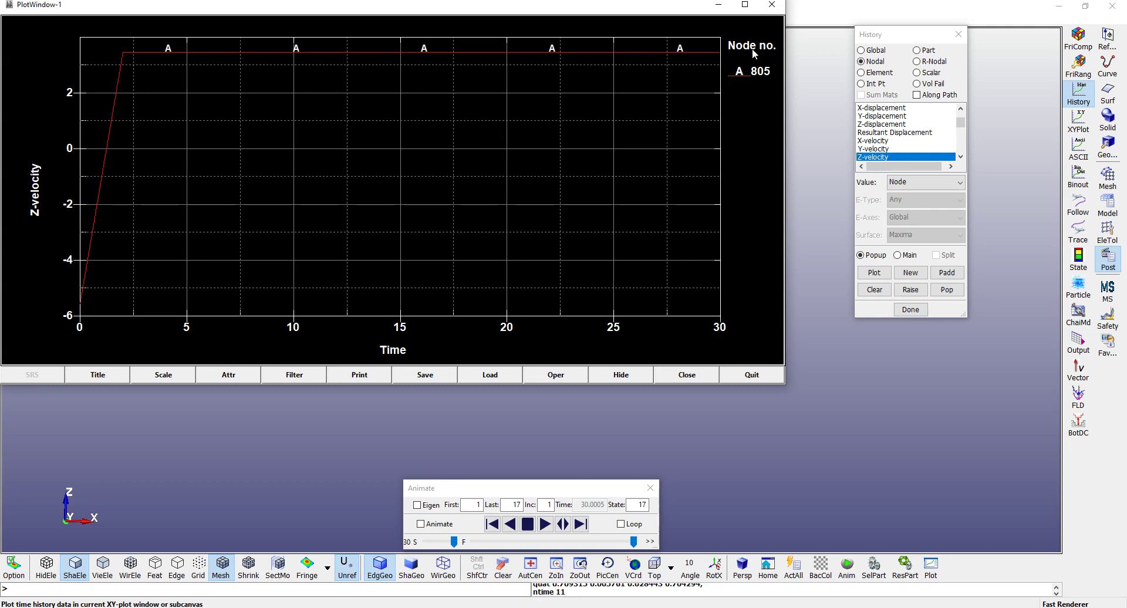
pyautogui.click(772, 5)
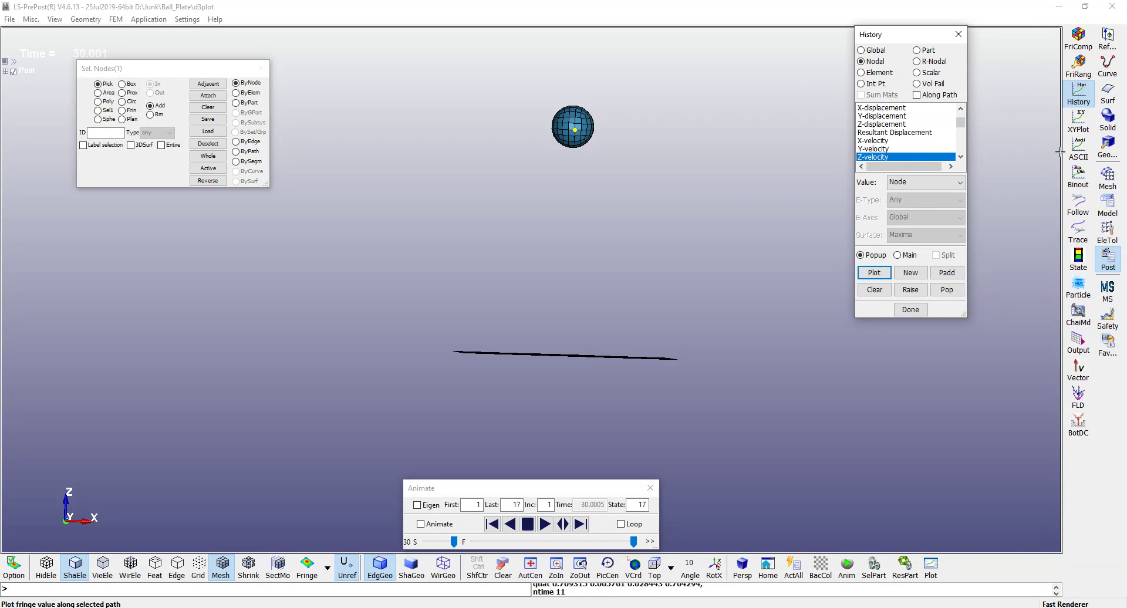
# - Open the fringe component settings, widen the dialog to show full names and look through the strain components
pyautogui.keyDown('shift'); pyautogui.moveTo(784, 414); pyautogui.dragTo(754, 459); pyautogui.keyUp('shift')
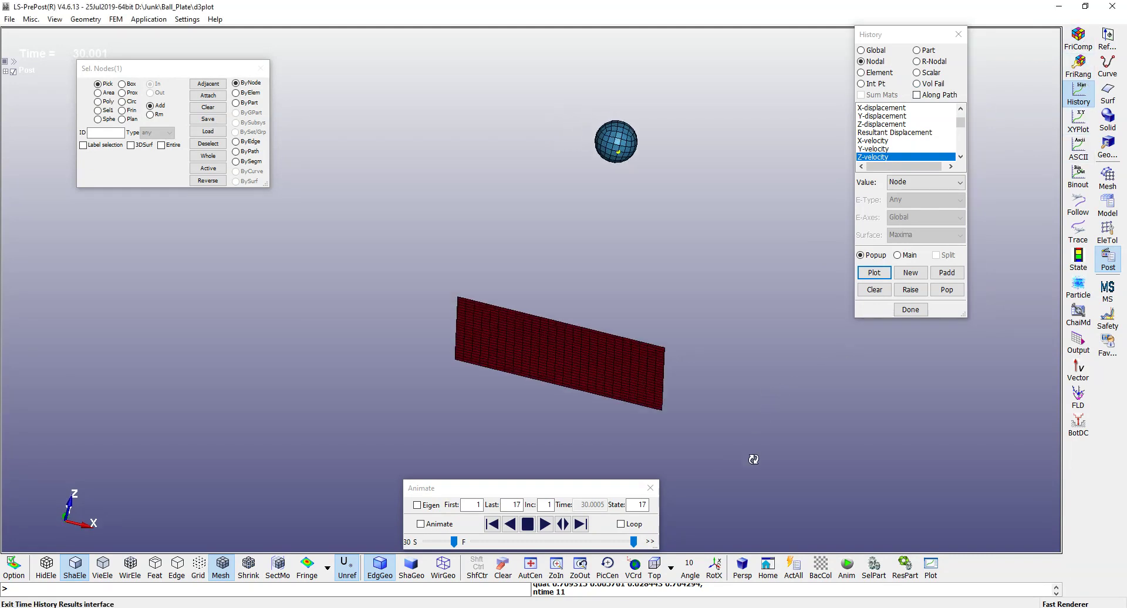
pyautogui.scroll(2, 546, 340)
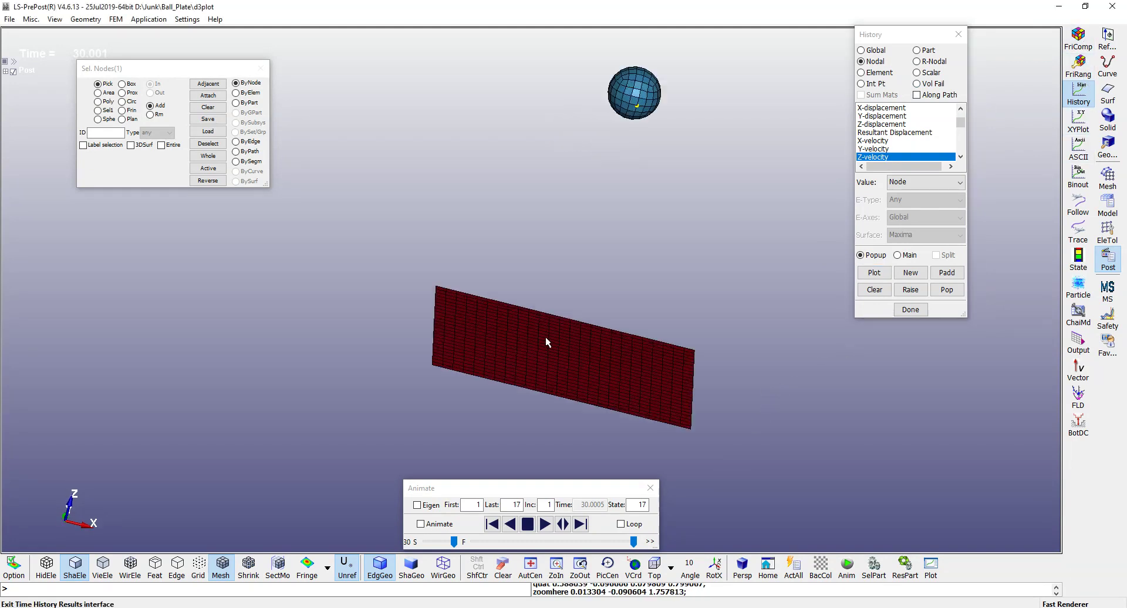
pyautogui.click(1083, 37)
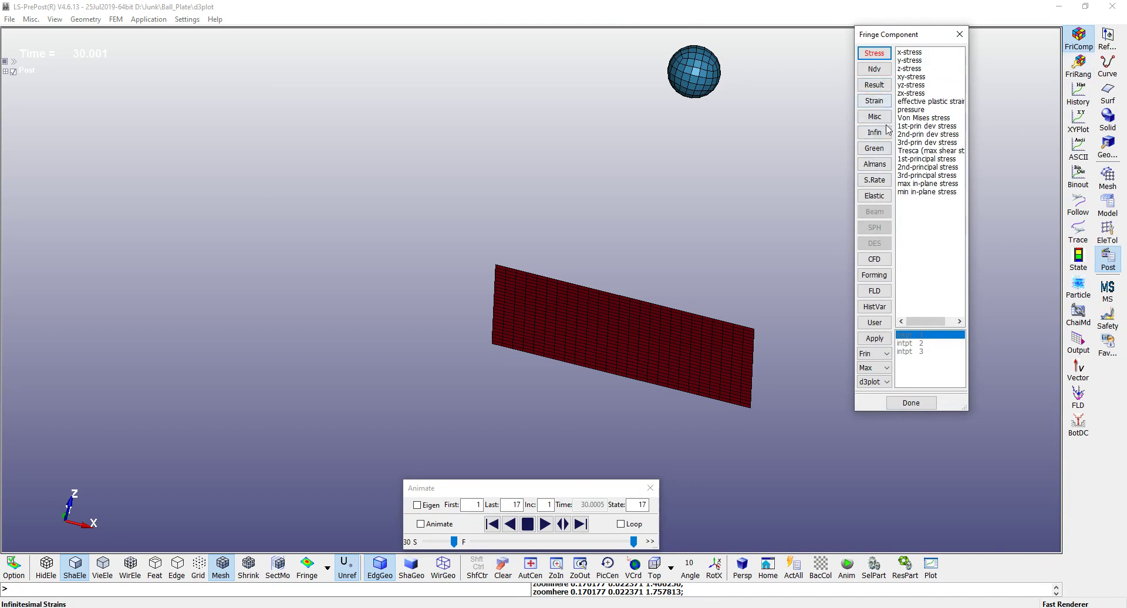
pyautogui.click(874, 102)
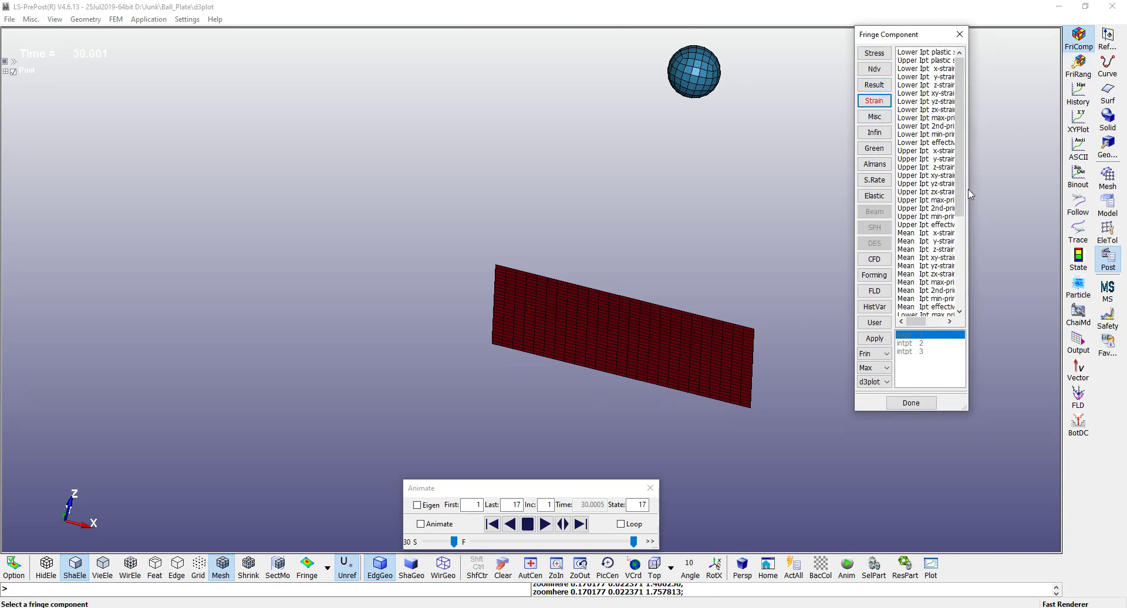
pyautogui.moveTo(972, 188); pyautogui.dragTo(1069, 188)
pyautogui.scroll(-5, 1063, 265)
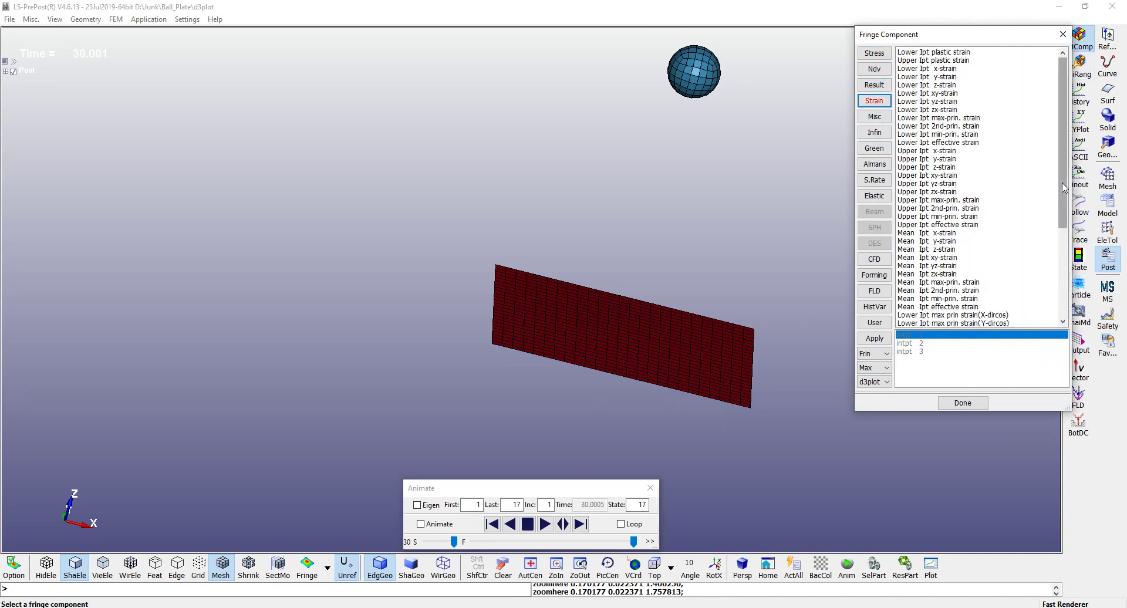
pyautogui.scroll(5, 1063, 194)
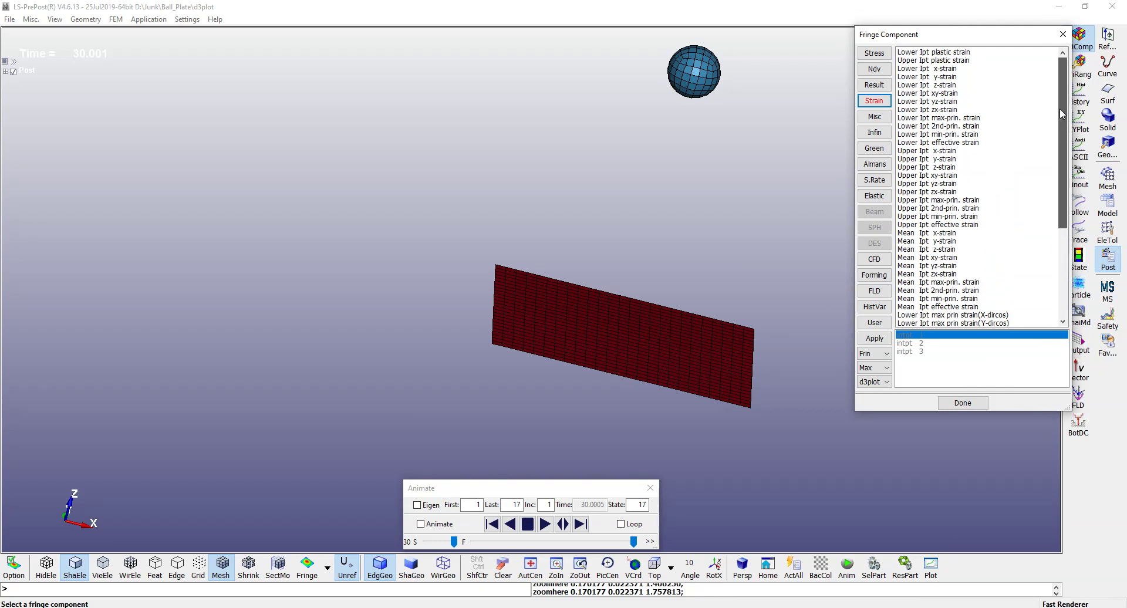
pyautogui.moveTo(1063, 114); pyautogui.dragTo(1069, 203)
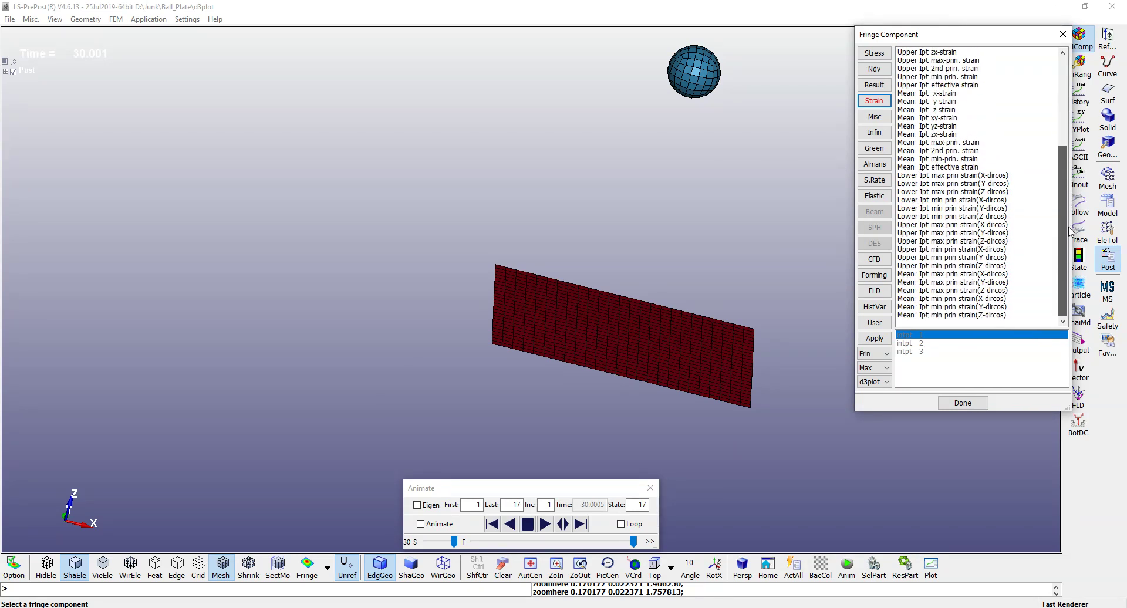
# - Try several strain components as fringe contours, including Mean Ipt 2nd-prin. strain, Mean Ipt xy-strain and Upper Ipt min-prin. strain
pyautogui.click(981, 292)
pyautogui.click(986, 183)
pyautogui.click(968, 150)
pyautogui.click(956, 117)
pyautogui.click(954, 77)
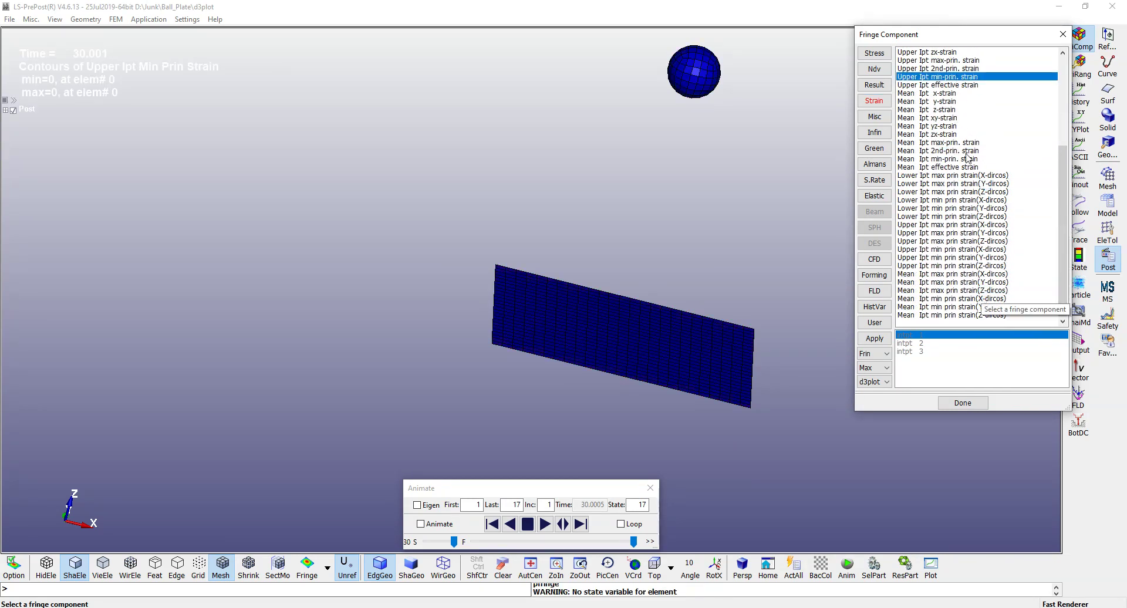
pyautogui.scroll(6, 968, 157)
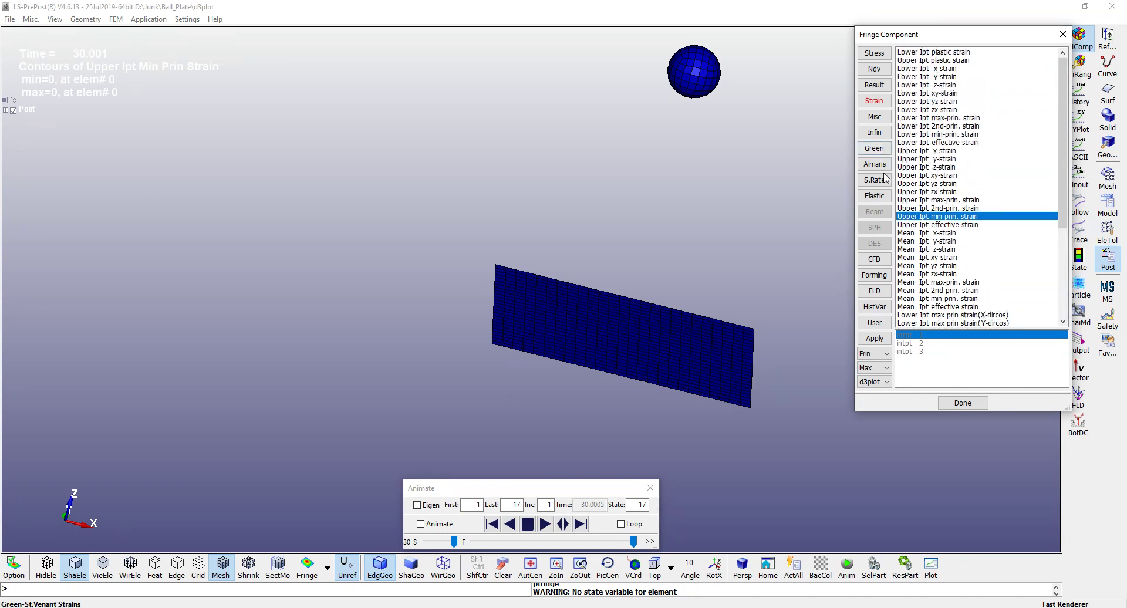
# - Contour the ball and plate by the stress component Tresca (max shear stress) and examine the plate's face
pyautogui.click(874, 53)
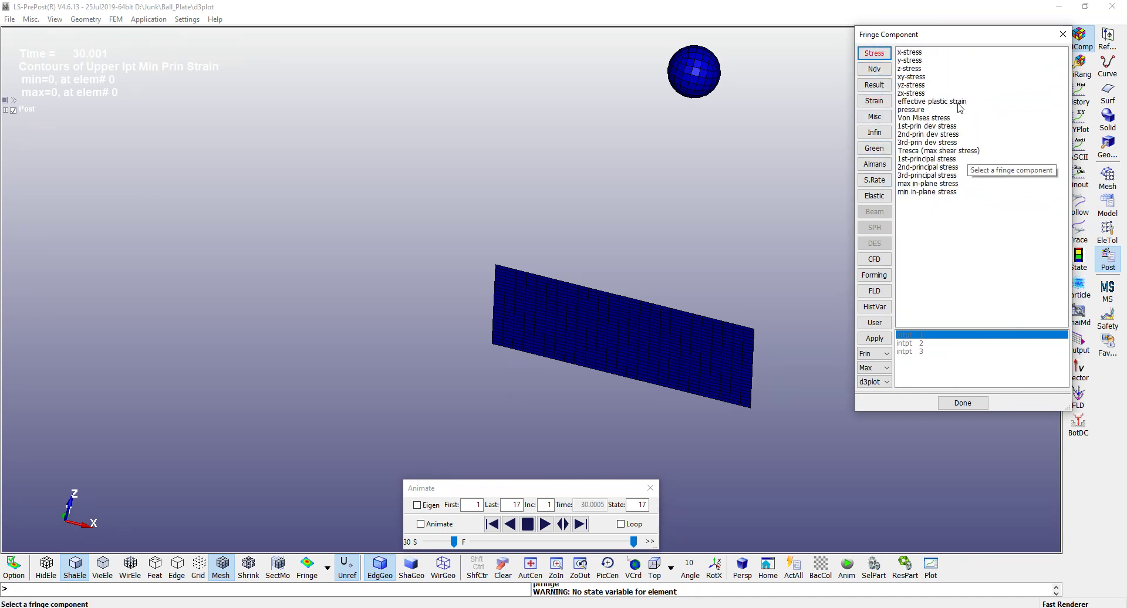
pyautogui.click(963, 151)
pyautogui.keyDown('shift'); pyautogui.moveTo(593, 334); pyautogui.dragTo(591, 386); pyautogui.keyUp('shift')
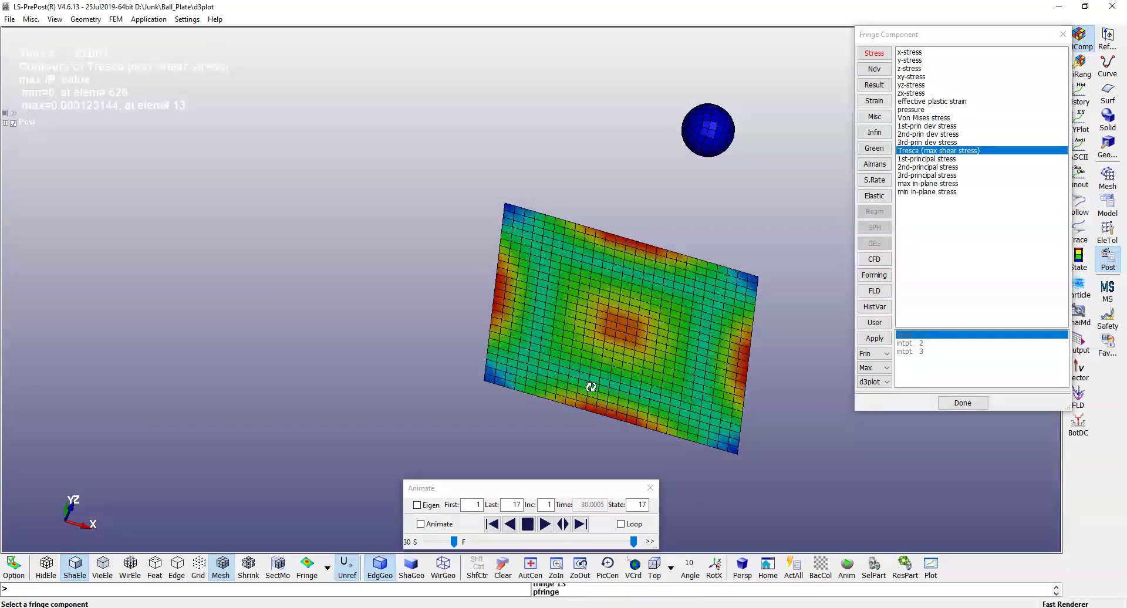
pyautogui.keyDown('shift'); pyautogui.scroll(-2, 670, 323); pyautogui.keyUp('shift')
pyautogui.keyDown('shift'); pyautogui.moveTo(668, 325); pyautogui.dragTo(658, 321, button='middle'); pyautogui.keyUp('shift')
# - Return the animation to its first state and move the Fringe Component dialog clear of the model and colour legend
pyautogui.click(581, 523)
pyautogui.keyDown('shift'); pyautogui.moveTo(675, 414); pyautogui.dragTo(668, 327); pyautogui.keyUp('shift')
pyautogui.moveTo(967, 39); pyautogui.dragTo(221, 68)
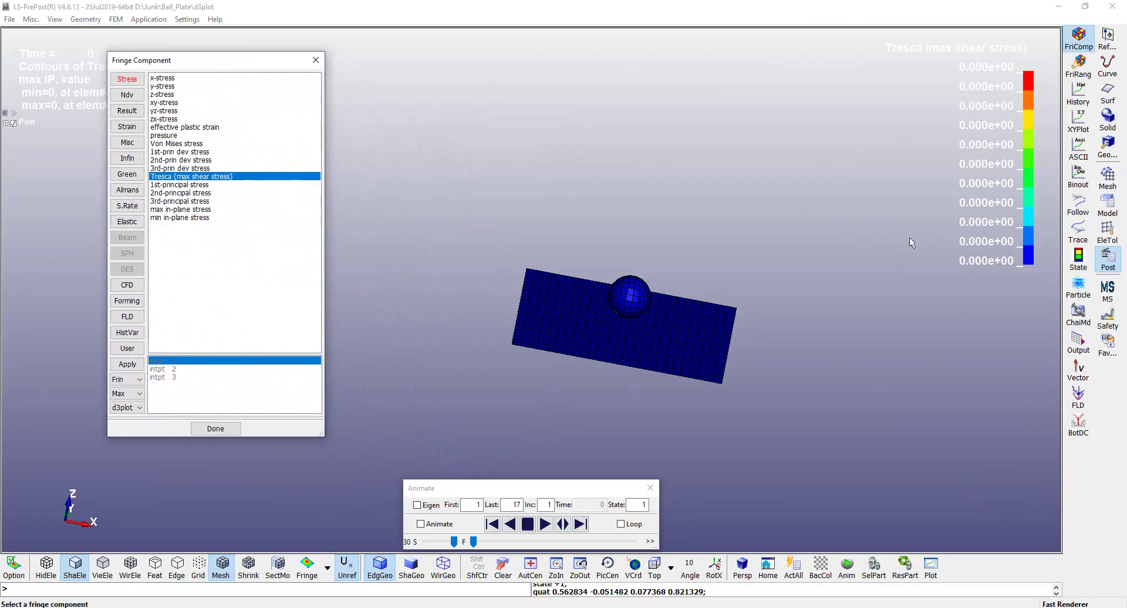
pyautogui.keyDown('shift'); pyautogui.moveTo(646, 263); pyautogui.dragTo(637, 279); pyautogui.keyUp('shift')
pyautogui.keyDown('shift'); pyautogui.scroll(3, 659, 317); pyautogui.keyUp('shift')
pyautogui.keyDown('shift'); pyautogui.moveTo(642, 334); pyautogui.dragTo(639, 329, button='middle'); pyautogui.keyUp('shift')
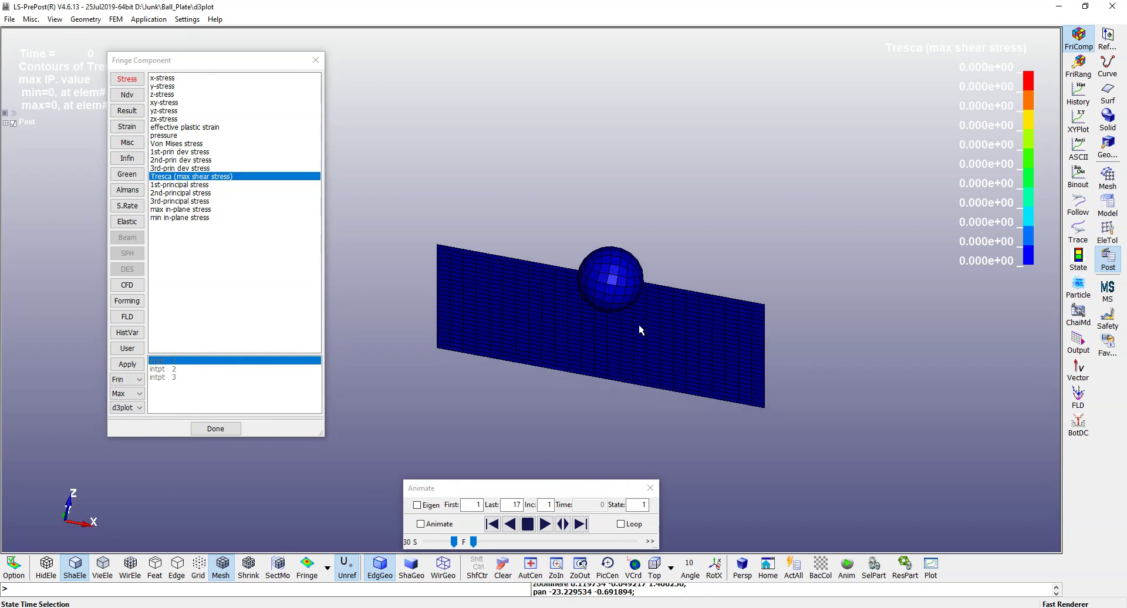
# - Advance the animation to state 3 and examine the Tresca stress contours on the plate beneath the ball
pyautogui.moveTo(639, 329)
pyautogui.keyDown('shift'); pyautogui.mouseDown()
pyautogui.moveTo(639, 342)
pyautogui.moveTo(716, 322)
pyautogui.moveTo(686, 307)
pyautogui.moveTo(646, 264)
pyautogui.moveTo(647, 247)
pyautogui.moveTo(528, 151)
pyautogui.moveTo(551, 352)
pyautogui.moveTo(702, 284)
pyautogui.moveTo(718, 219)
pyautogui.moveTo(604, 297)
pyautogui.moveTo(599, 349)
pyautogui.moveTo(655, 320)
pyautogui.moveTo(650, 338)
pyautogui.mouseUp(); pyautogui.keyUp('shift')
pyautogui.click(582, 524)
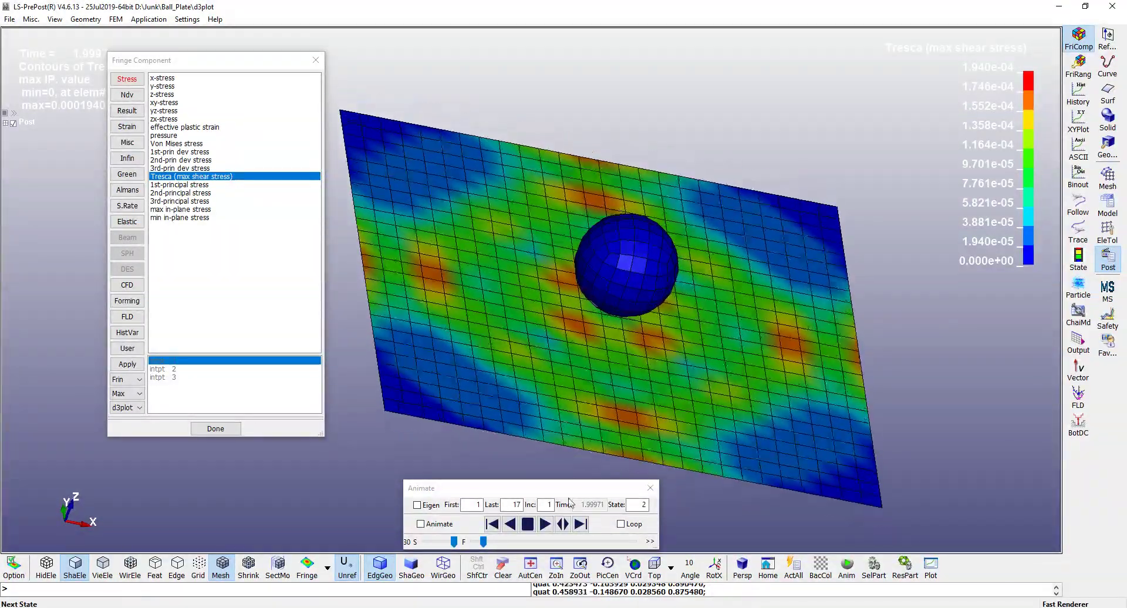
pyautogui.click(580, 524)
pyautogui.scroll(3, 640, 355)
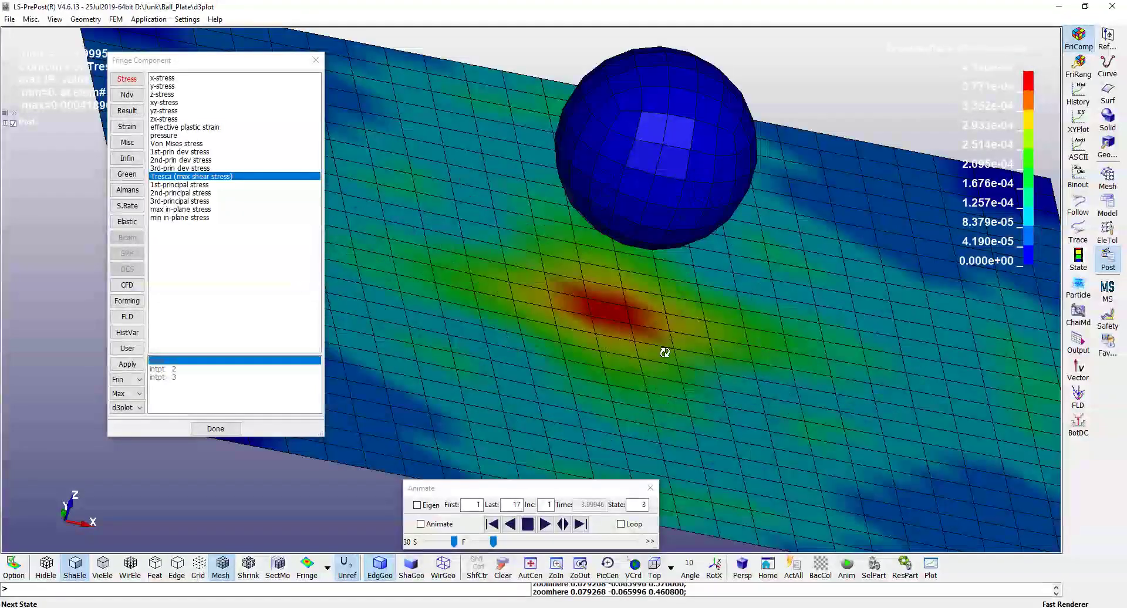
pyautogui.scroll(2, 600, 306)
pyautogui.scroll(-4, 643, 280)
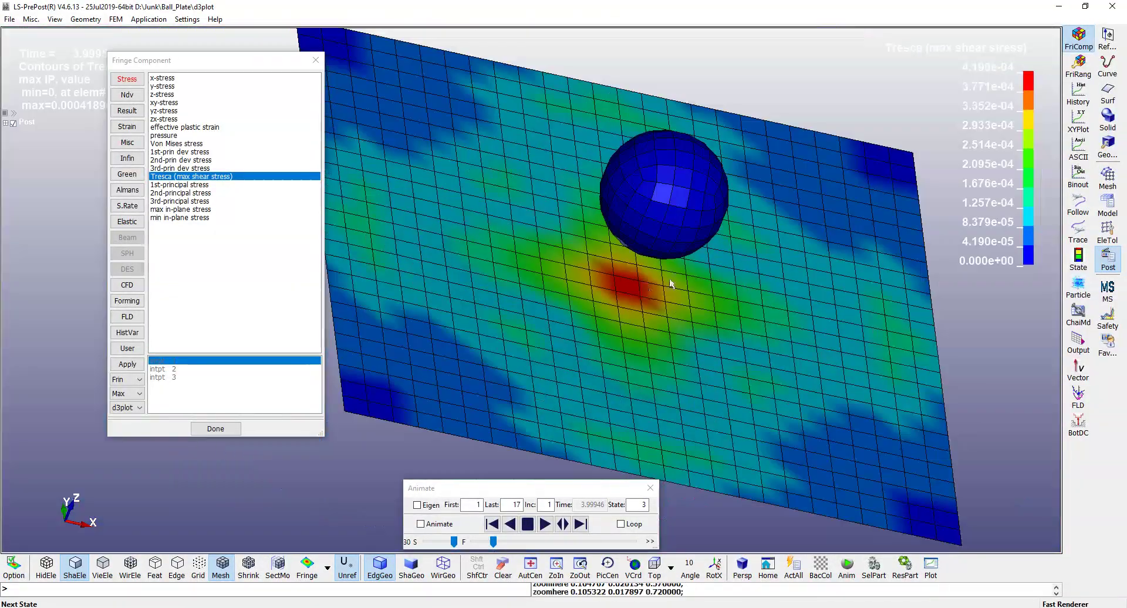
pyautogui.keyDown('shift'); pyautogui.moveTo(663, 279); pyautogui.dragTo(648, 268); pyautogui.keyUp('shift')
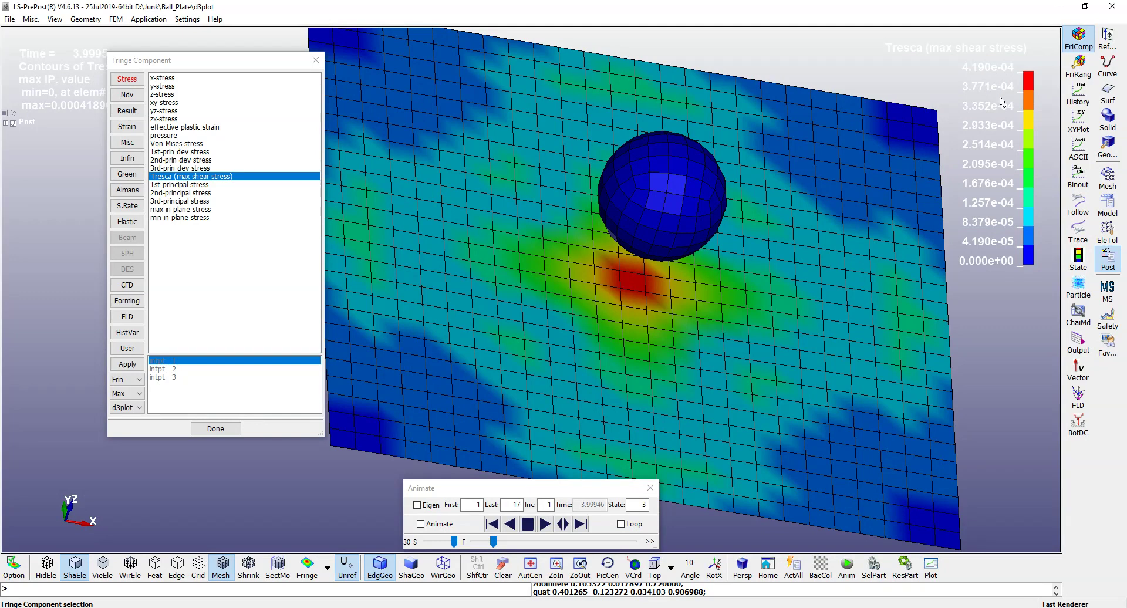
pyautogui.scroll(-4, 579, 263)
pyautogui.moveTo(661, 288)
pyautogui.keyDown('shift'); pyautogui.mouseDown()
pyautogui.moveTo(652, 265)
pyautogui.moveTo(639, 288)
pyautogui.mouseUp(); pyautogui.keyUp('shift')
pyautogui.scroll(2, 593, 265)
pyautogui.scroll(-3, 655, 267)
pyautogui.scroll(2, 655, 267)
pyautogui.scroll(2, 639, 288)
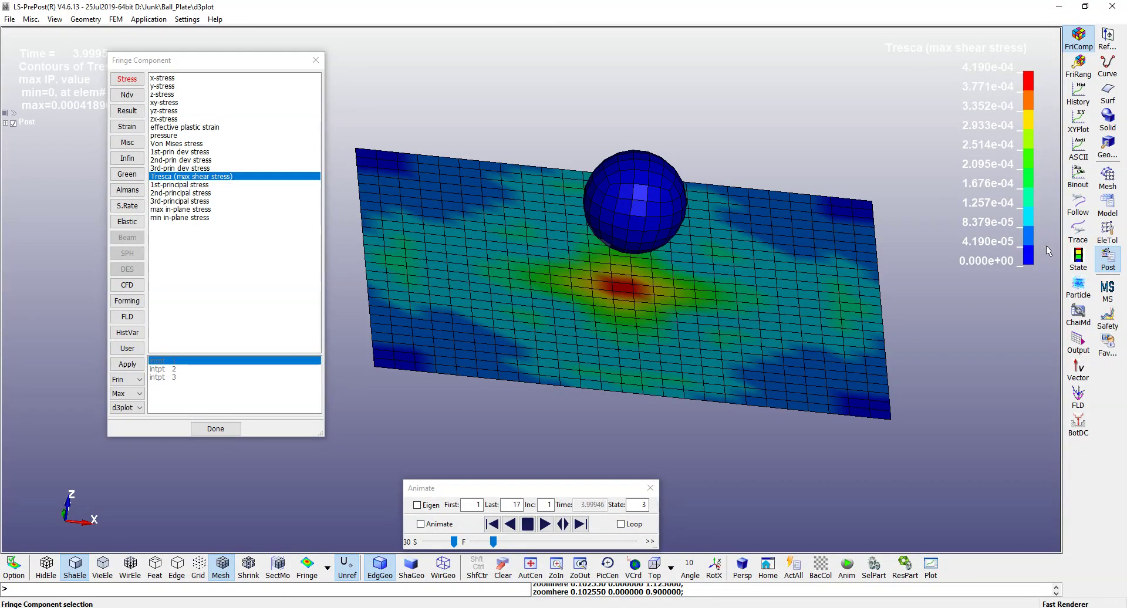
# - Open the time history settings clear of the model and choose the element component Effective Stress (v-m)
pyautogui.click(1084, 95)
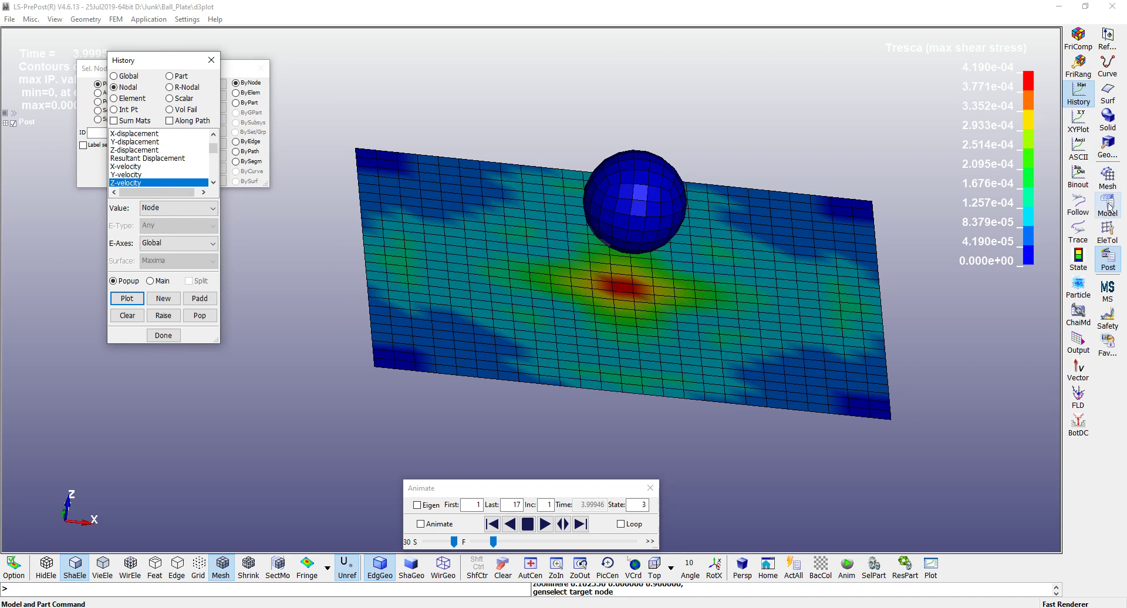
pyautogui.moveTo(126, 60); pyautogui.dragTo(977, 45)
pyautogui.click(967, 83)
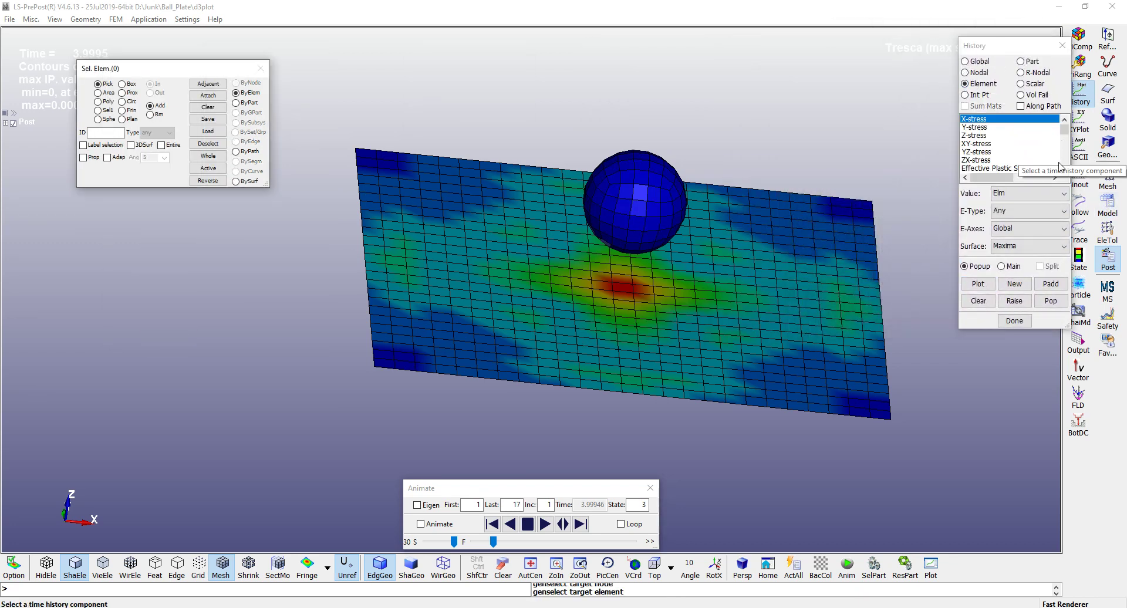
pyautogui.scroll(-3, 1066, 171)
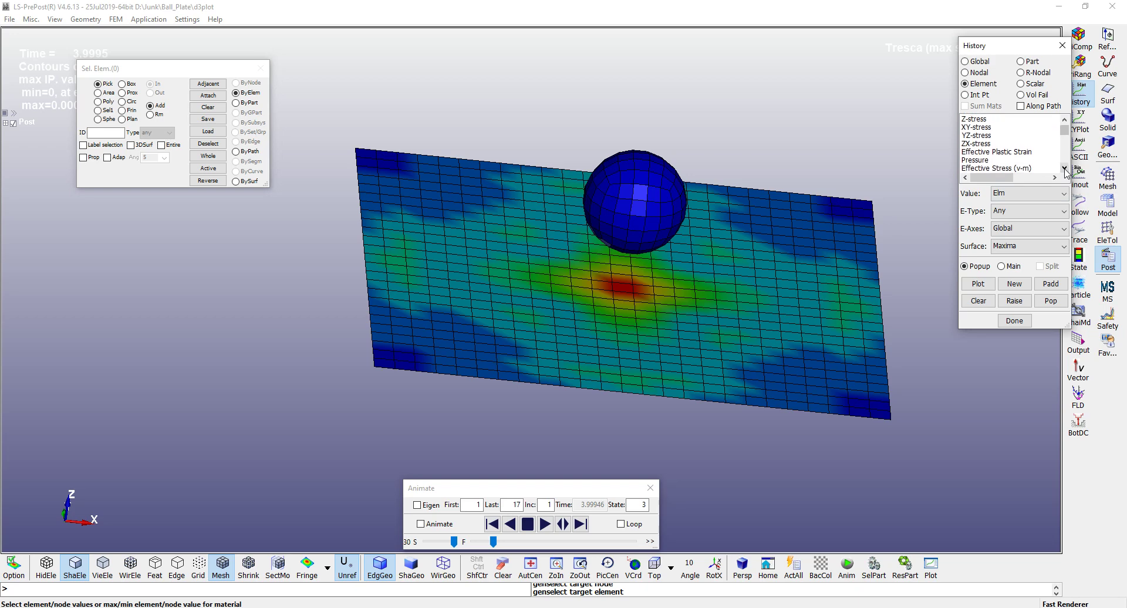
pyautogui.click(1033, 161)
pyautogui.keyDown('shift'); pyautogui.moveTo(737, 272); pyautogui.dragTo(710, 239); pyautogui.keyUp('shift')
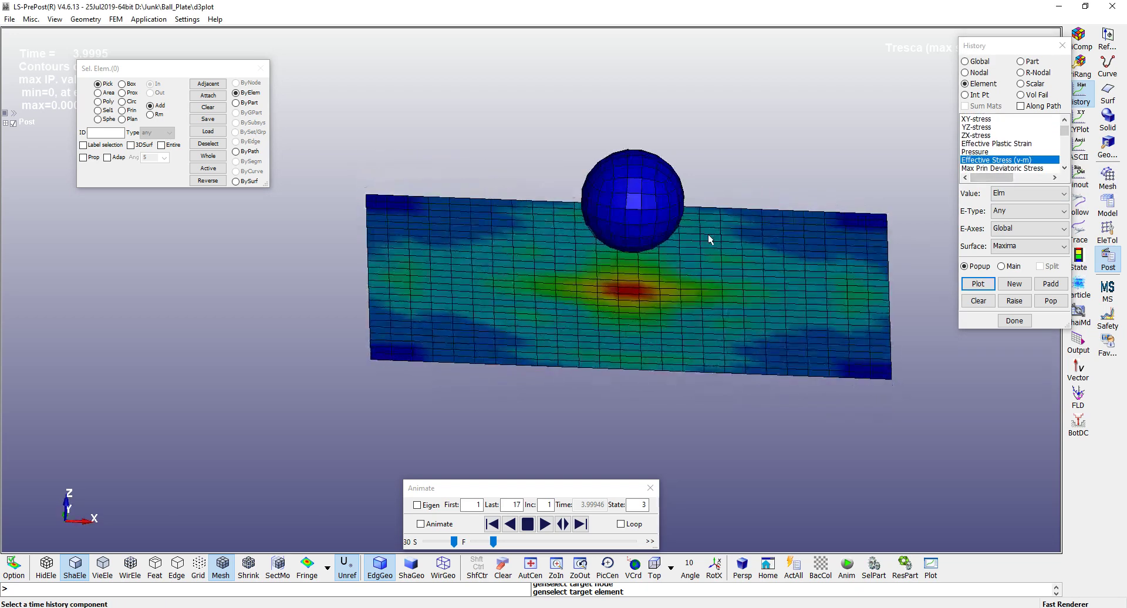
# - Switch the element selection to whole parts and set the history value to Max
pyautogui.click(237, 103)
pyautogui.click(499, 264)
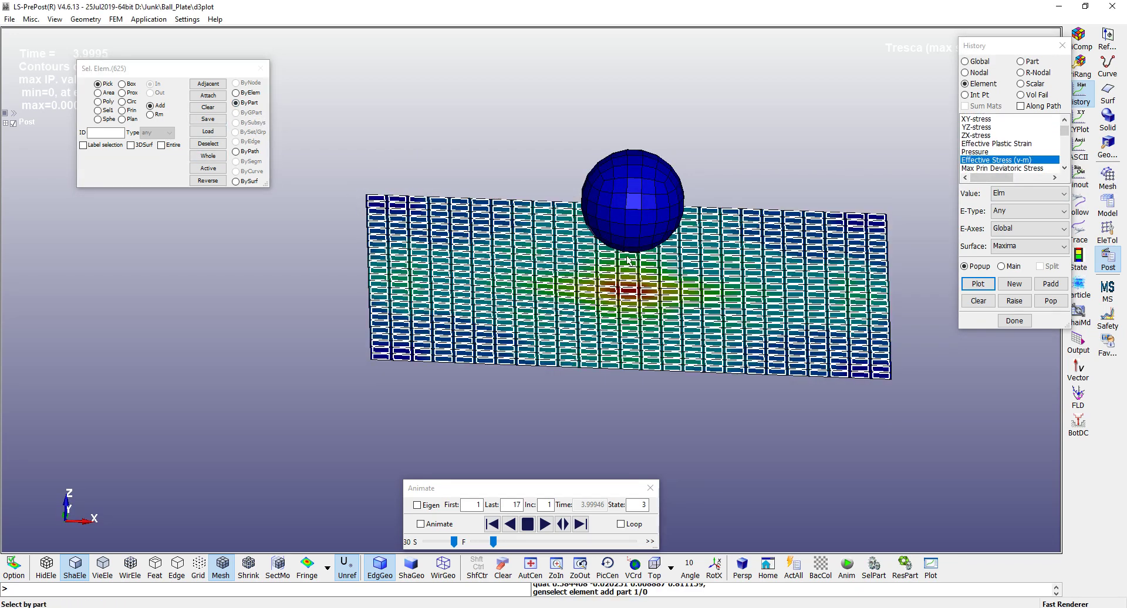
pyautogui.keyDown('shift'); pyautogui.moveTo(626, 256); pyautogui.dragTo(639, 232); pyautogui.keyUp('shift')
pyautogui.click(1022, 194)
pyautogui.click(1009, 216)
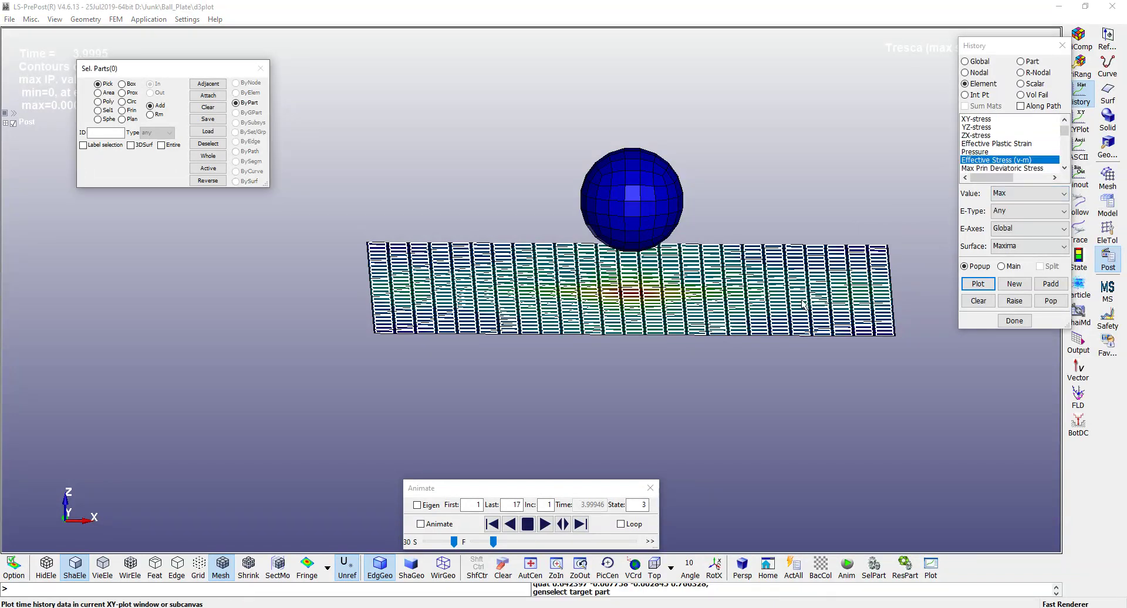
pyautogui.moveTo(803, 304); pyautogui.dragTo(803, 341)
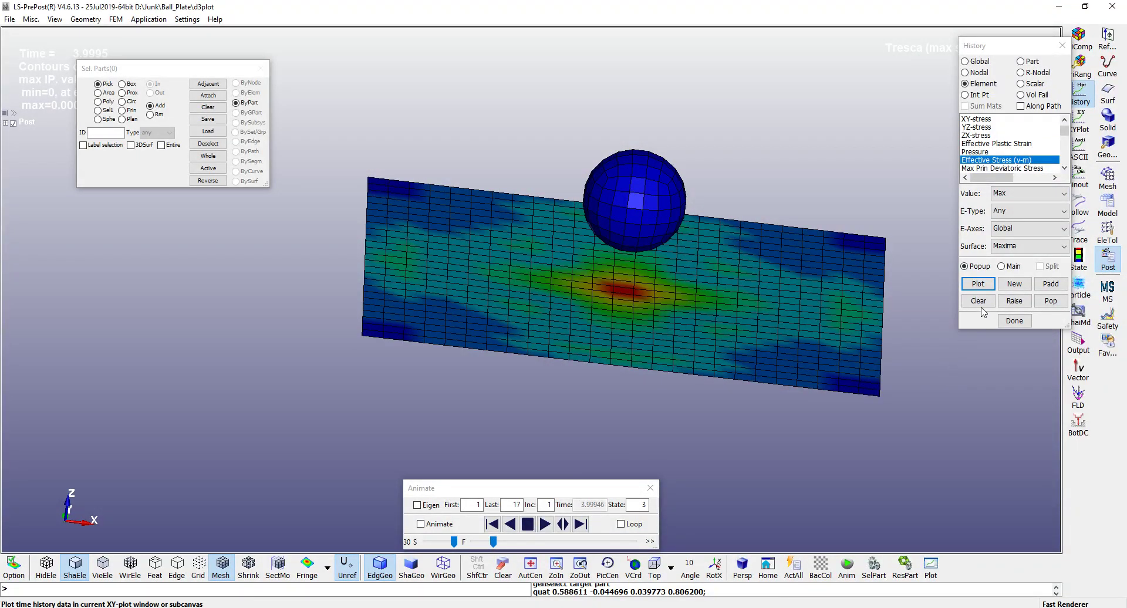
# - Plot the plate's maximum Effective Stress (v-m) over time, query the curve's peak point and close the plot
pyautogui.click(612, 298)
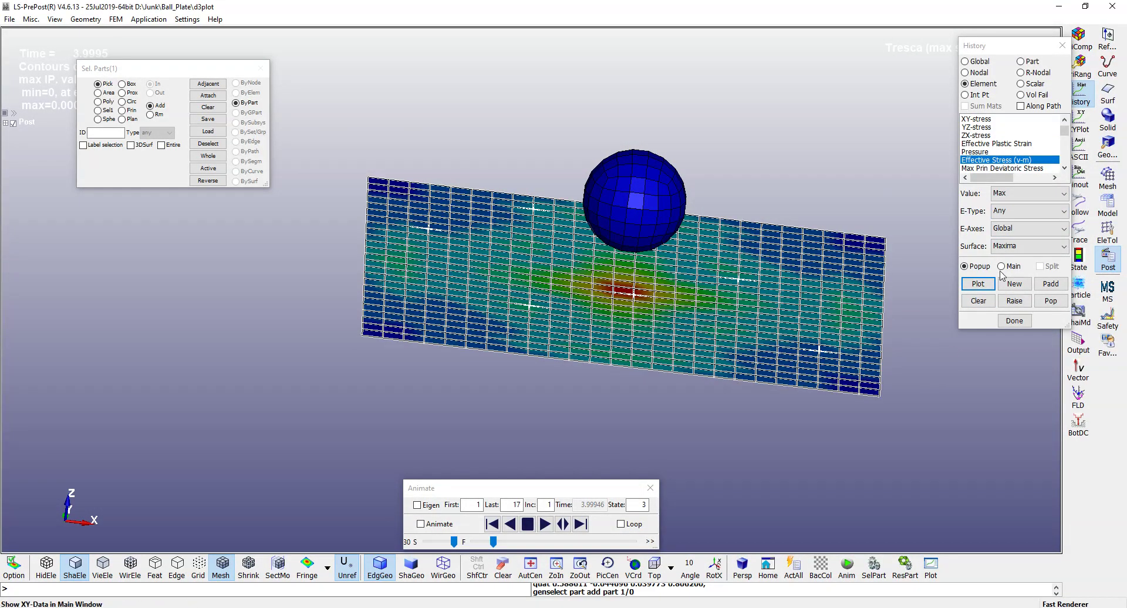
pyautogui.click(977, 284)
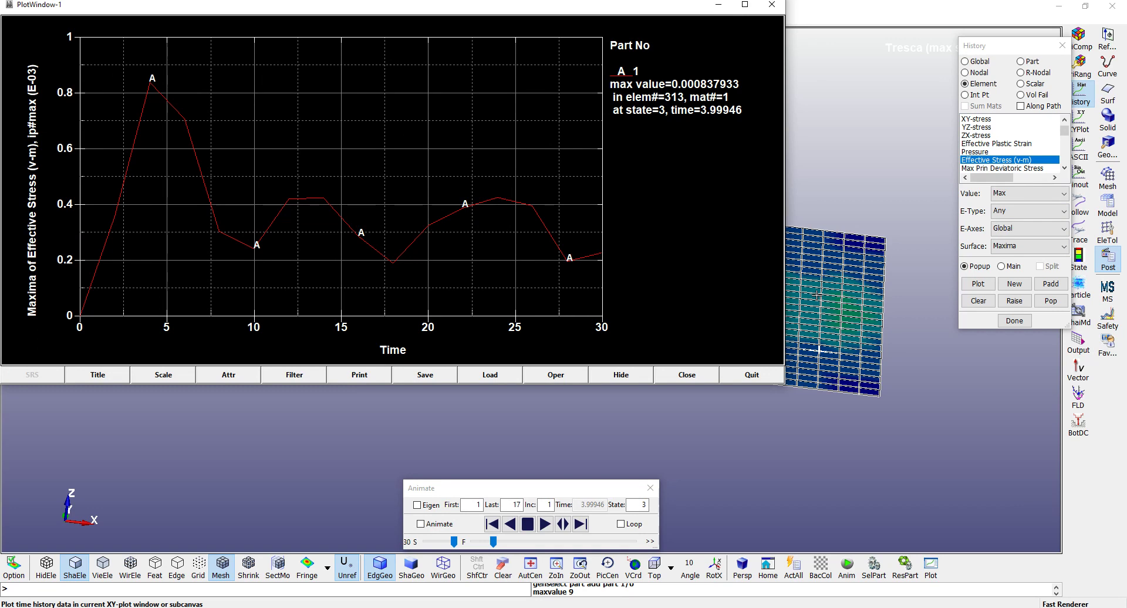
pyautogui.click(151, 88)
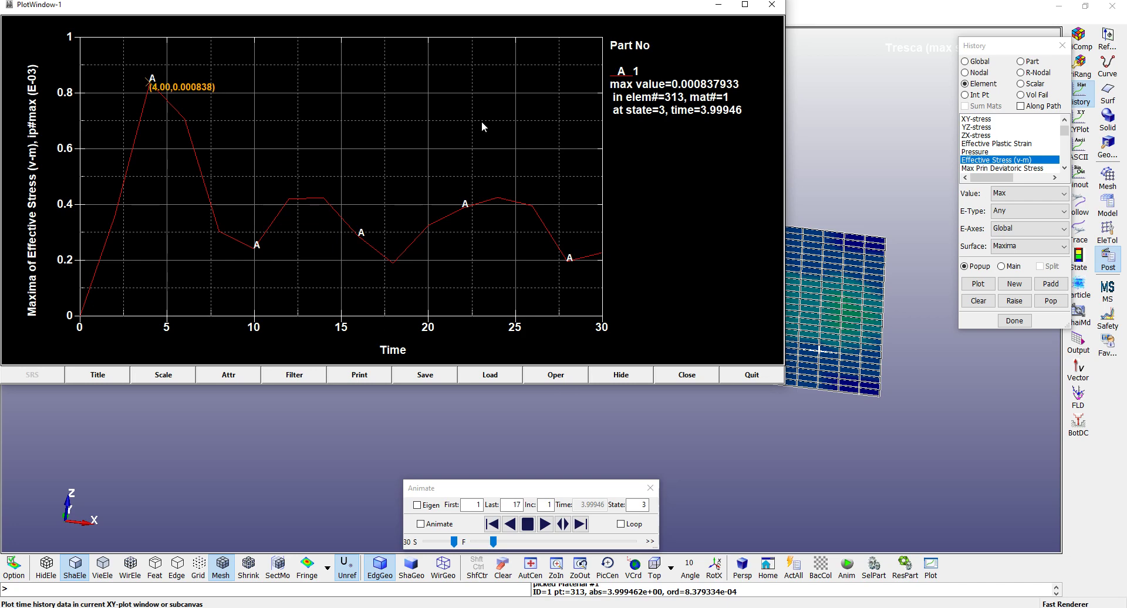
pyautogui.click(771, 5)
pyautogui.scroll(-8, 714, 279)
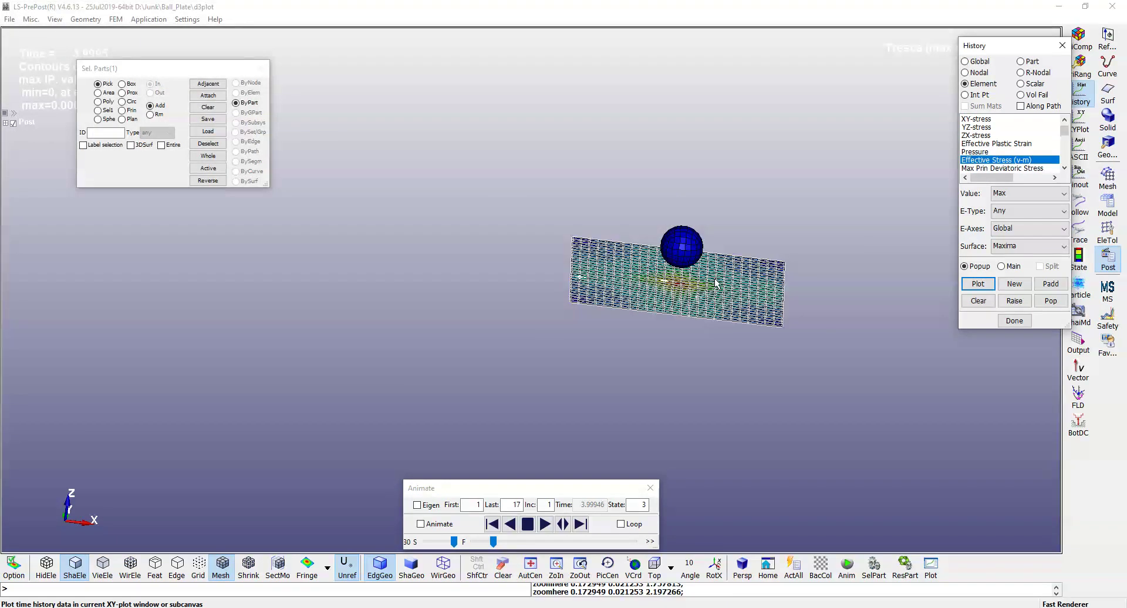
pyautogui.scroll(8, 714, 278)
pyautogui.keyDown('shift'); pyautogui.moveTo(662, 272); pyautogui.dragTo(664, 176); pyautogui.keyUp('shift')
pyautogui.keyDown('shift'); pyautogui.moveTo(584, 207); pyautogui.dragTo(639, 164); pyautogui.keyUp('shift')
pyautogui.scroll(6, 635, 204)
pyautogui.scroll(-9, 661, 235)
pyautogui.scroll(1, 660, 235)
pyautogui.moveTo(668, 262); pyautogui.dragTo(723, 282)
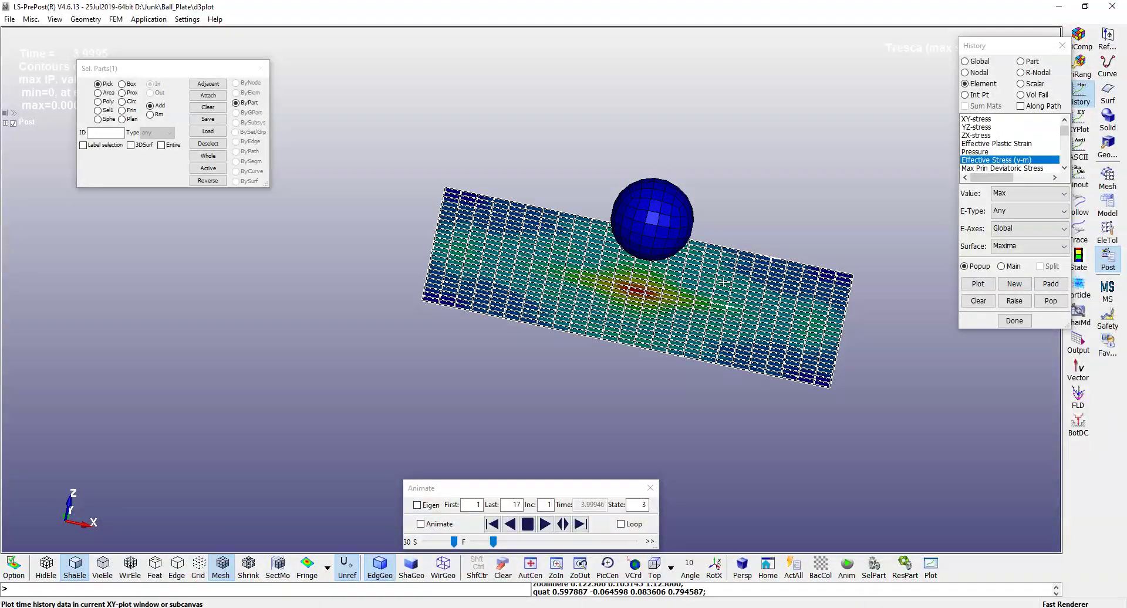
# - Plot the plate's maximum Pressure over time, then close the plot window
pyautogui.click(986, 151)
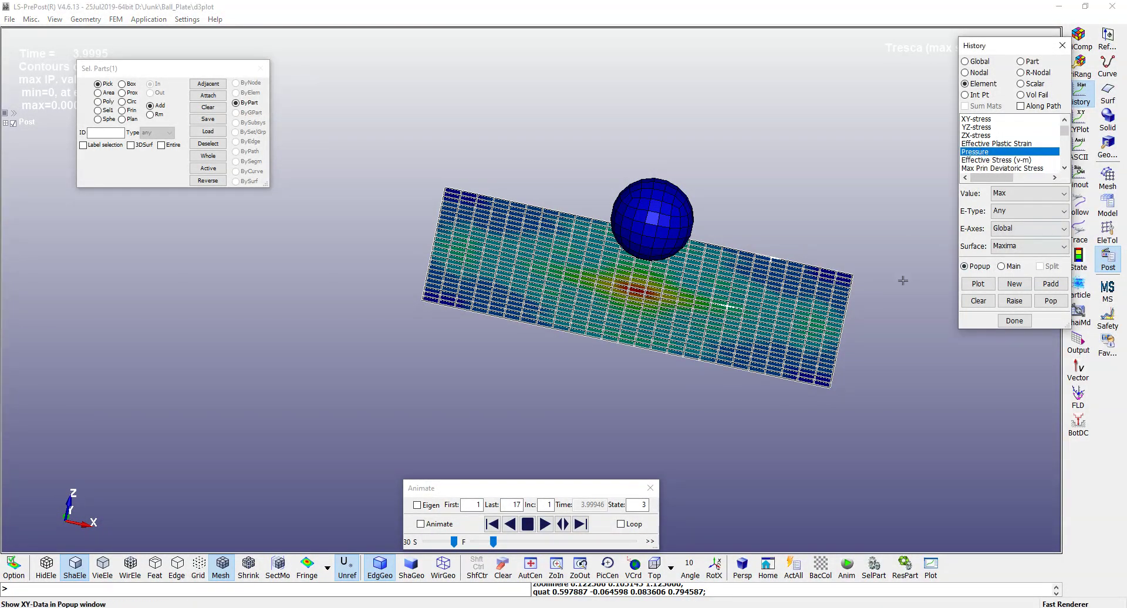
pyautogui.click(978, 283)
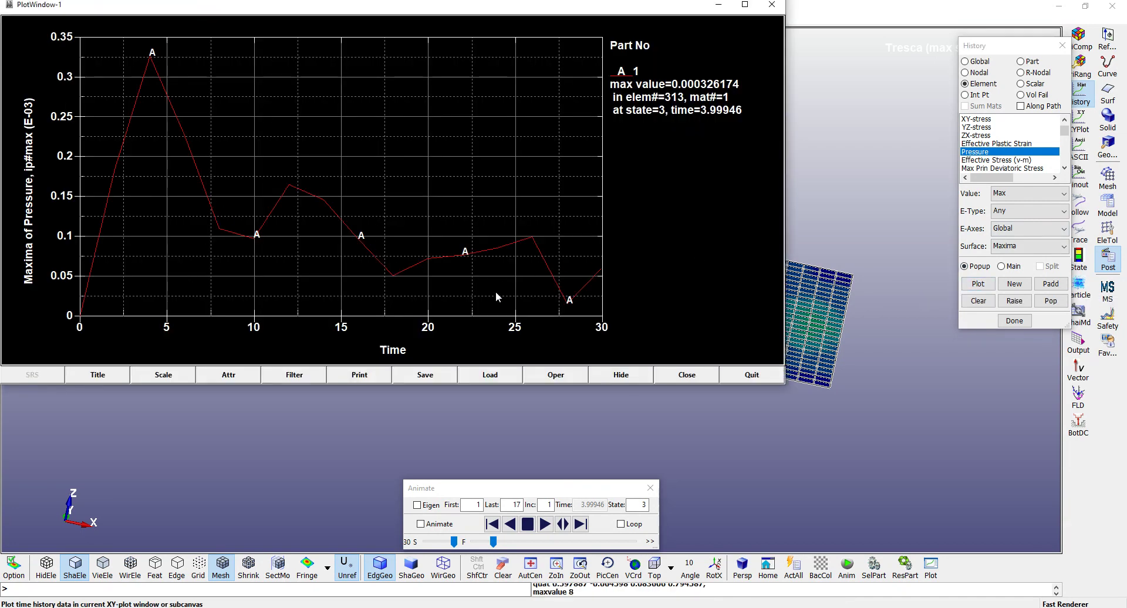
pyautogui.click(771, 4)
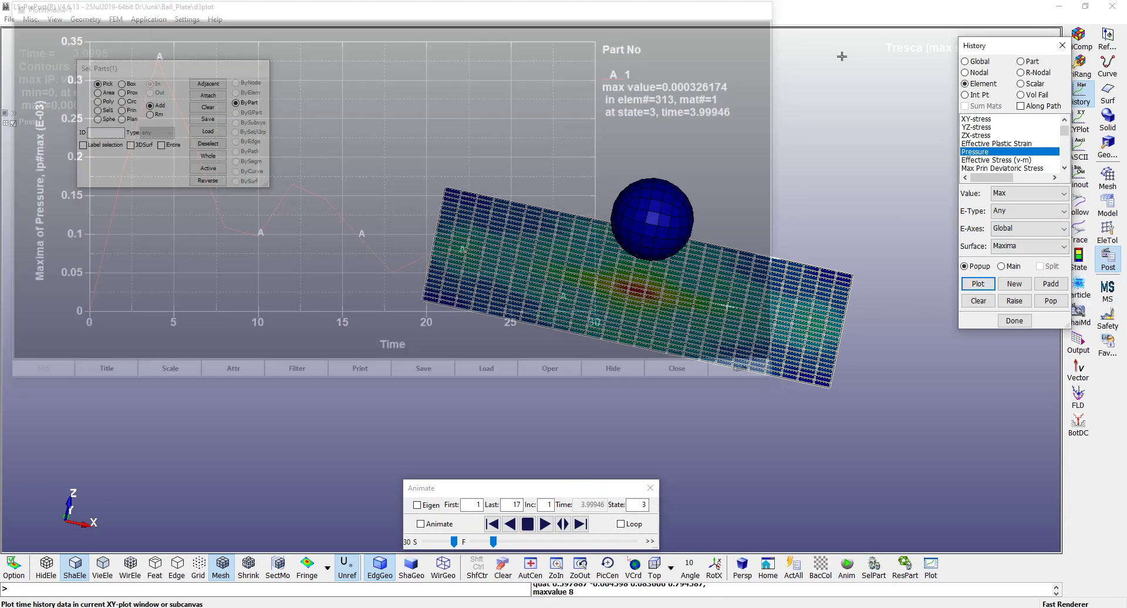
# - Plot the plate's maximum Effective Plastic Strain over time and close the plot window
pyautogui.click(1022, 145)
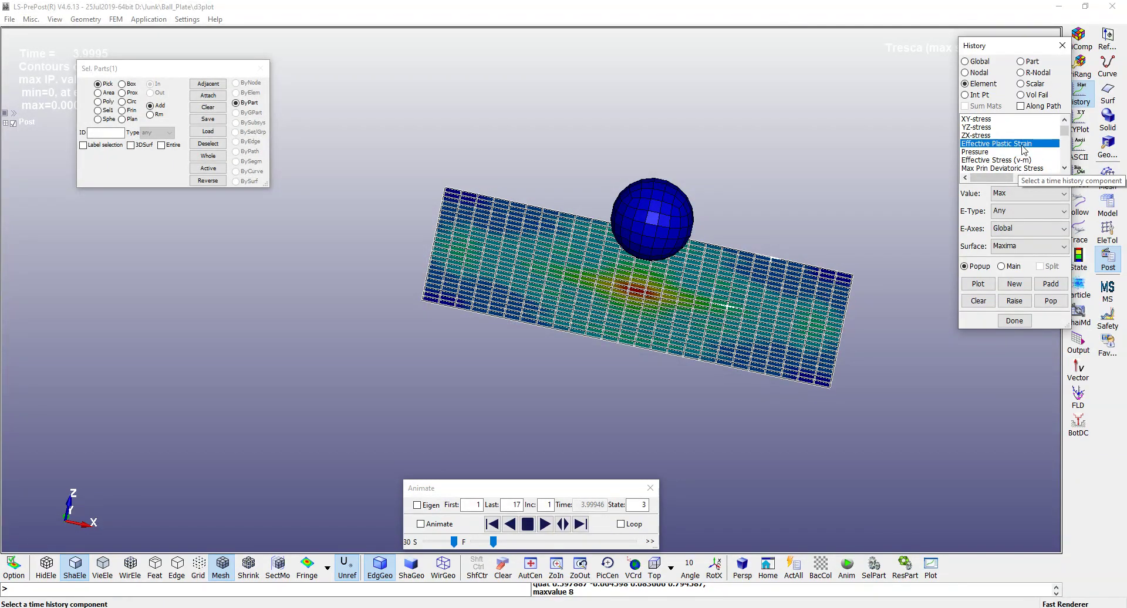
pyautogui.click(978, 284)
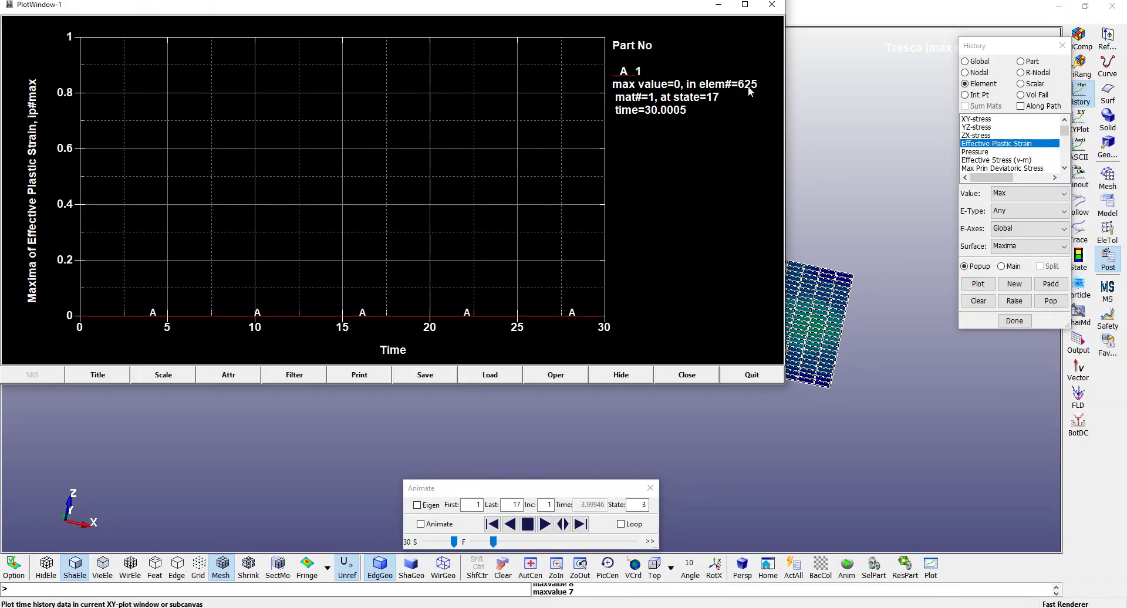
pyautogui.click(771, 6)
pyautogui.scroll(5, 704, 329)
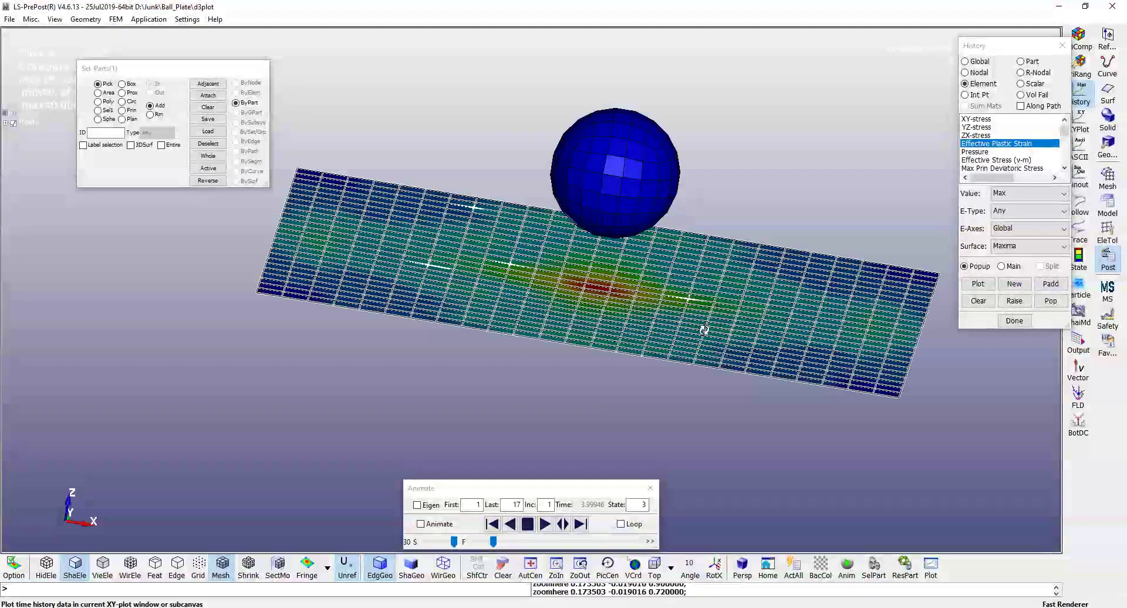
pyautogui.scroll(-6, 689, 306)
pyautogui.scroll(4, 688, 305)
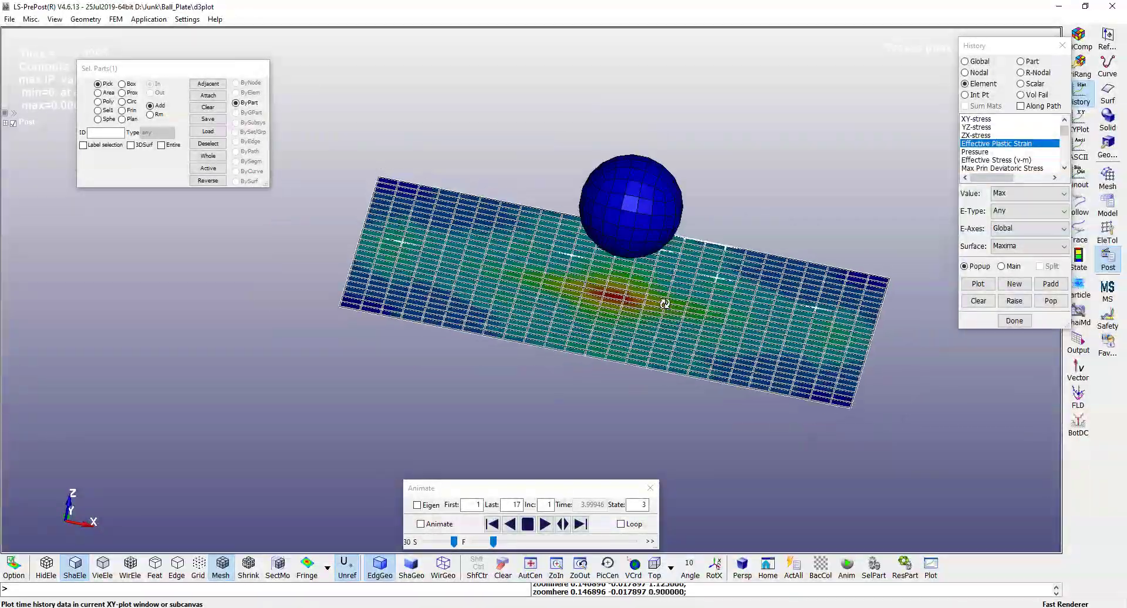
pyautogui.moveTo(662, 304)
pyautogui.keyDown('shift'); pyautogui.mouseDown()
pyautogui.moveTo(659, 258)
pyautogui.moveTo(664, 359)
pyautogui.moveTo(665, 311)
pyautogui.mouseUp(); pyautogui.keyUp('shift')
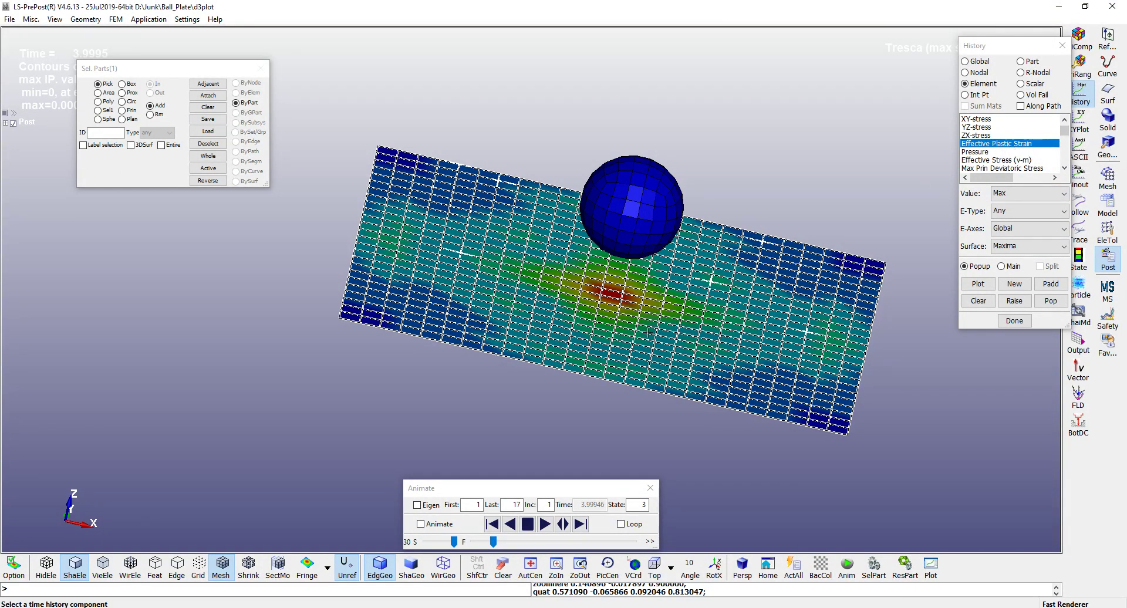
pyautogui.moveTo(646, 329)
pyautogui.keyDown('shift'); pyautogui.mouseDown()
pyautogui.moveTo(608, 340)
pyautogui.moveTo(630, 336)
pyautogui.moveTo(657, 366)
pyautogui.moveTo(644, 337)
pyautogui.mouseUp(); pyautogui.keyUp('shift')
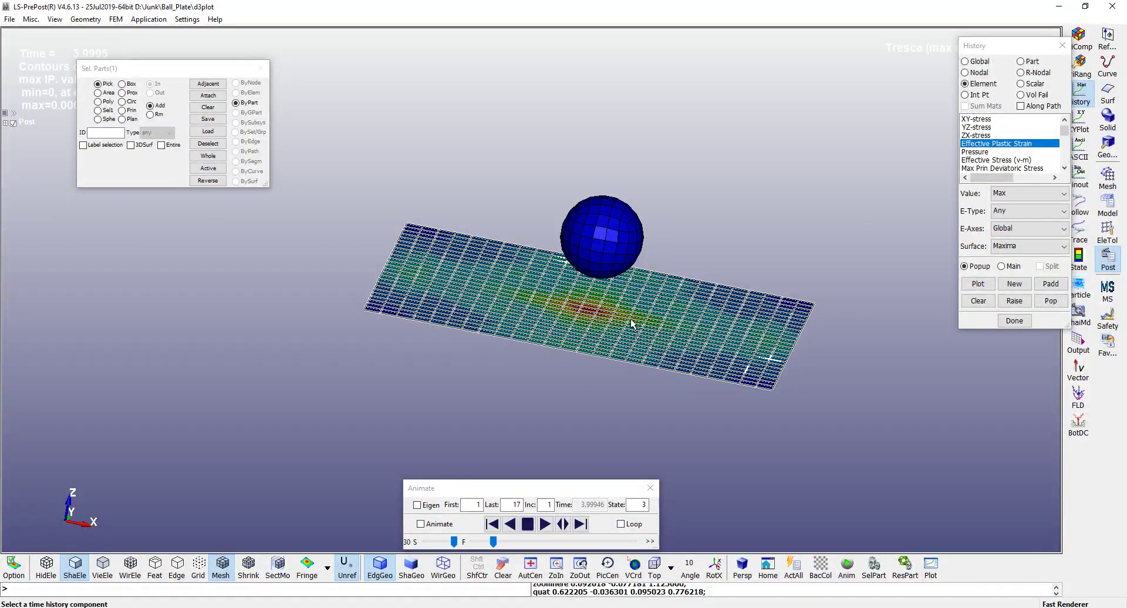
pyautogui.scroll(2, 631, 323)
pyautogui.scroll(-2, 632, 324)
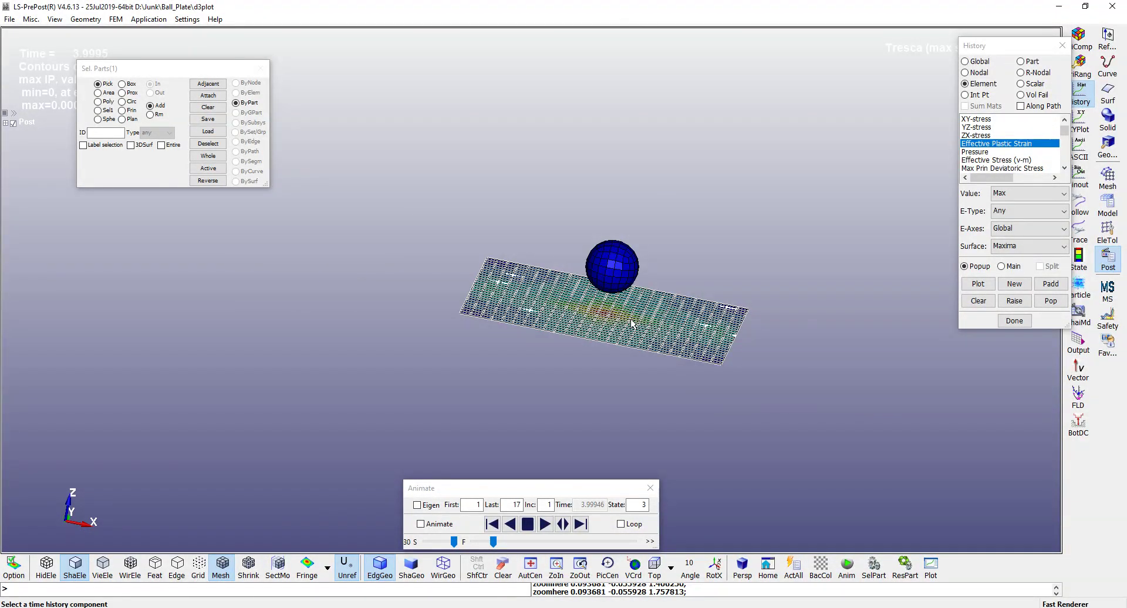
pyautogui.scroll(2, 631, 323)
pyautogui.scroll(-3, 632, 323)
pyautogui.scroll(3, 631, 323)
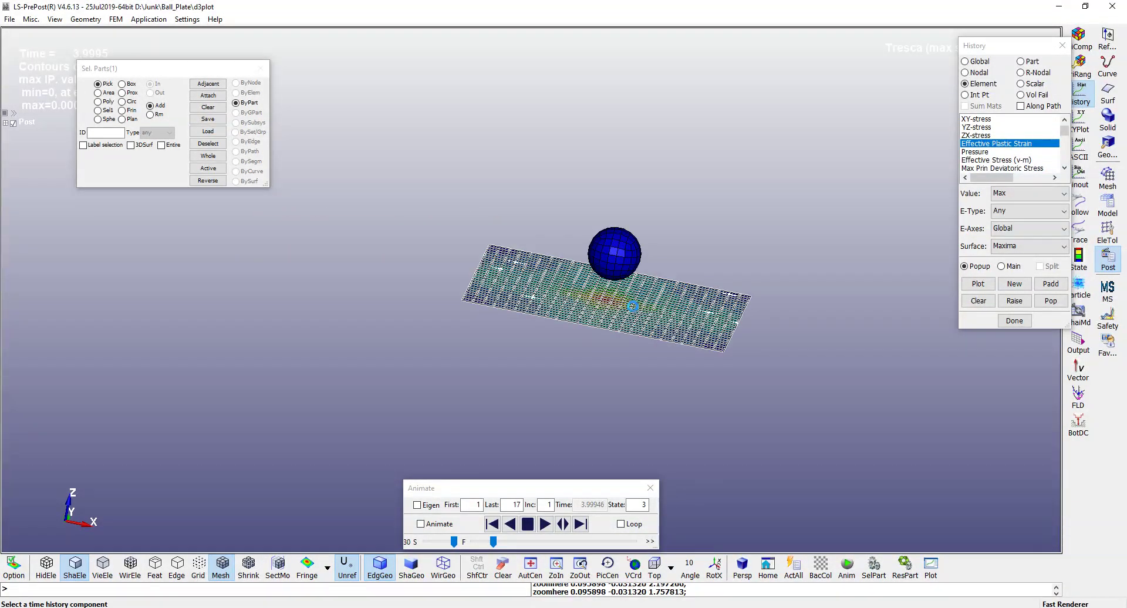
pyautogui.scroll(-4, 633, 311)
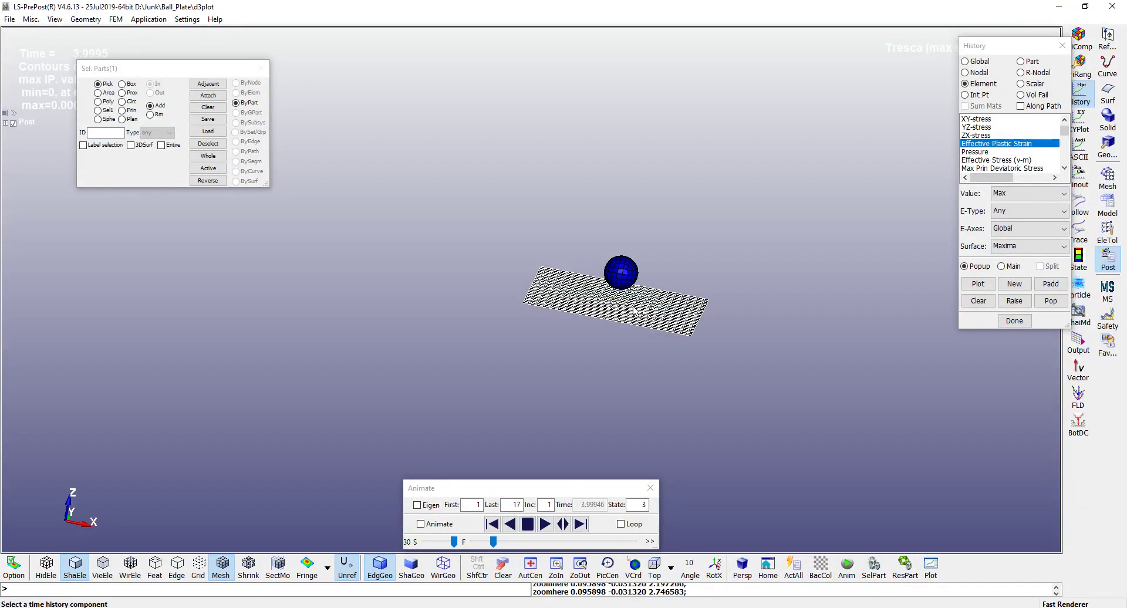